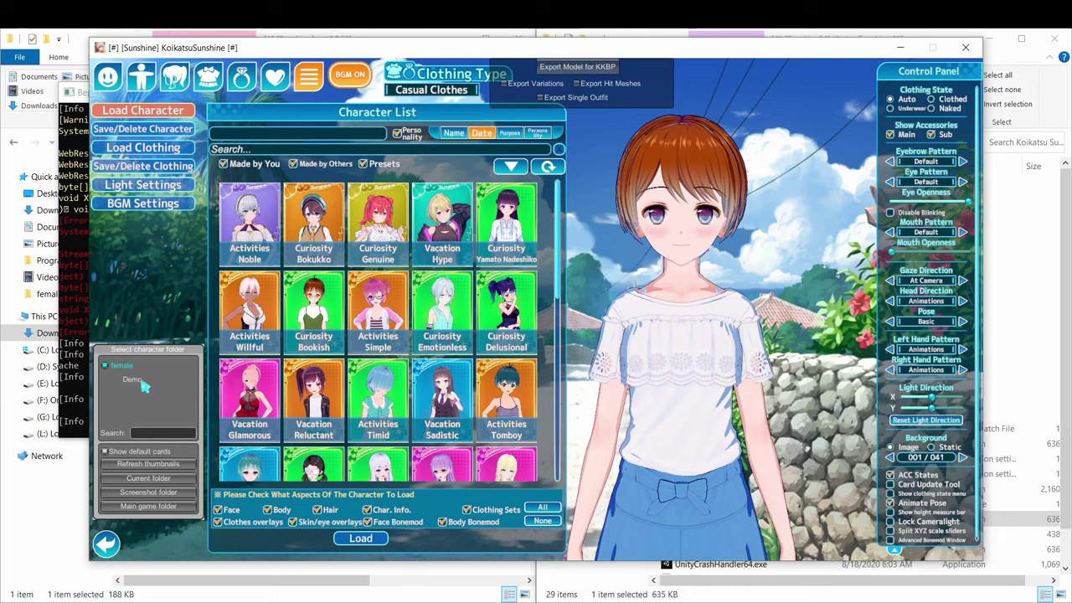
Step: Load the Aqua character card from the Demo folder into the character maker
click(133, 380)
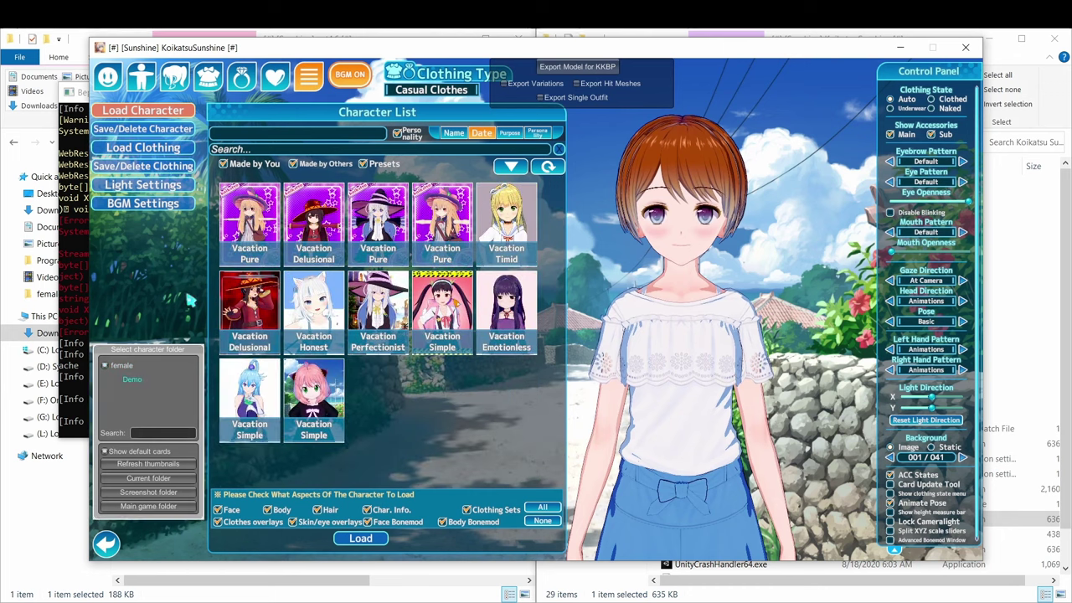
click(248, 400)
click(361, 538)
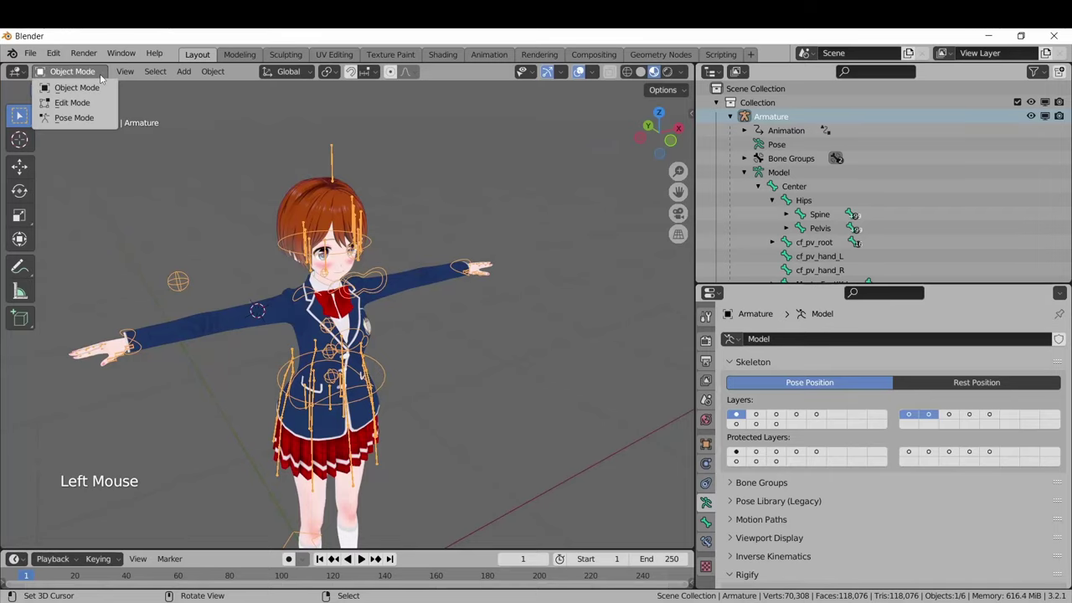
Step: Switch the armature to Pose Mode and select the cf_pv_hand_R bone
click(75, 118)
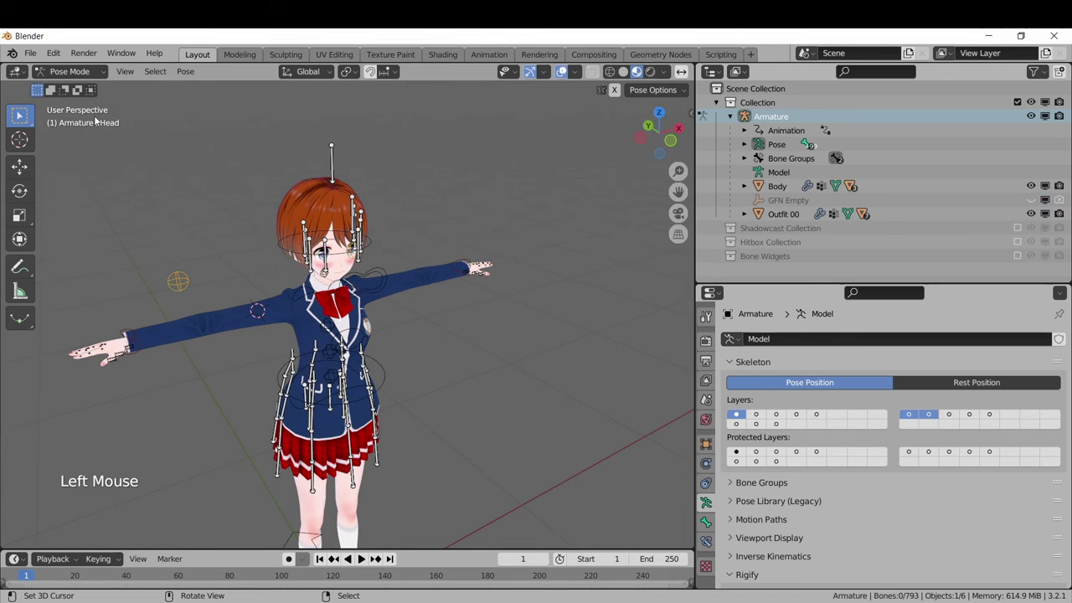
right_click(137, 336)
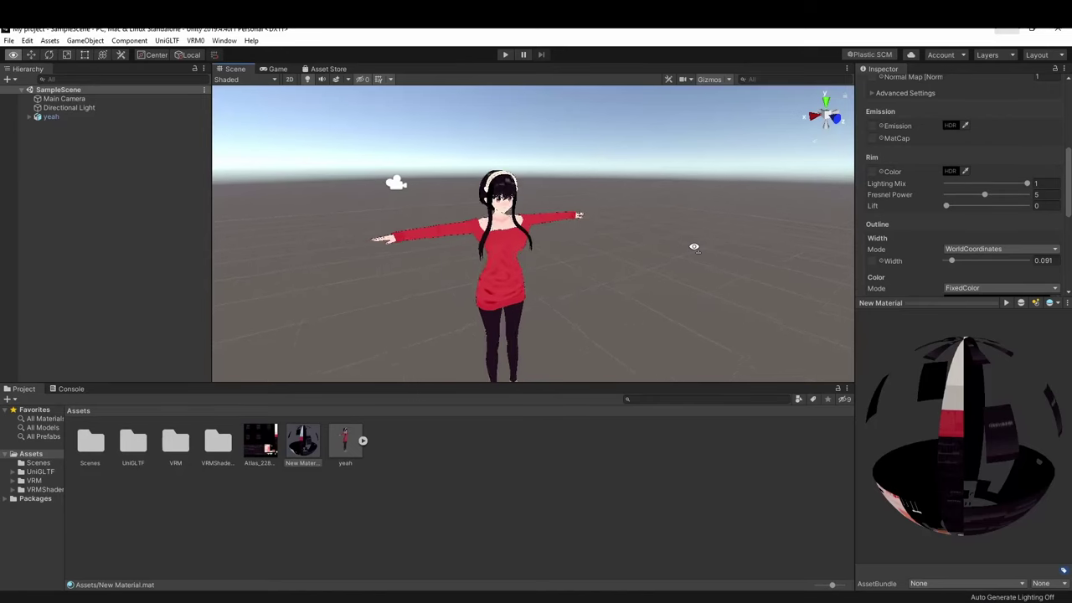
right_drag(693, 247, 667, 242)
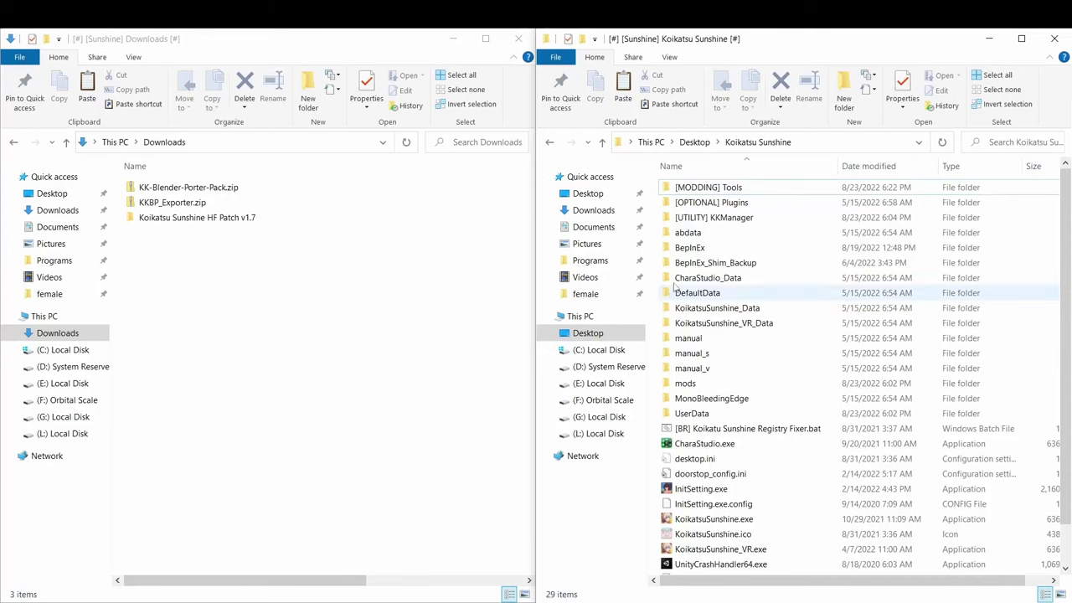
Step: Copy KKBP_Exporter.dll from the zip's net4.6 folder into BepInEx's plugins folder
click(719, 250)
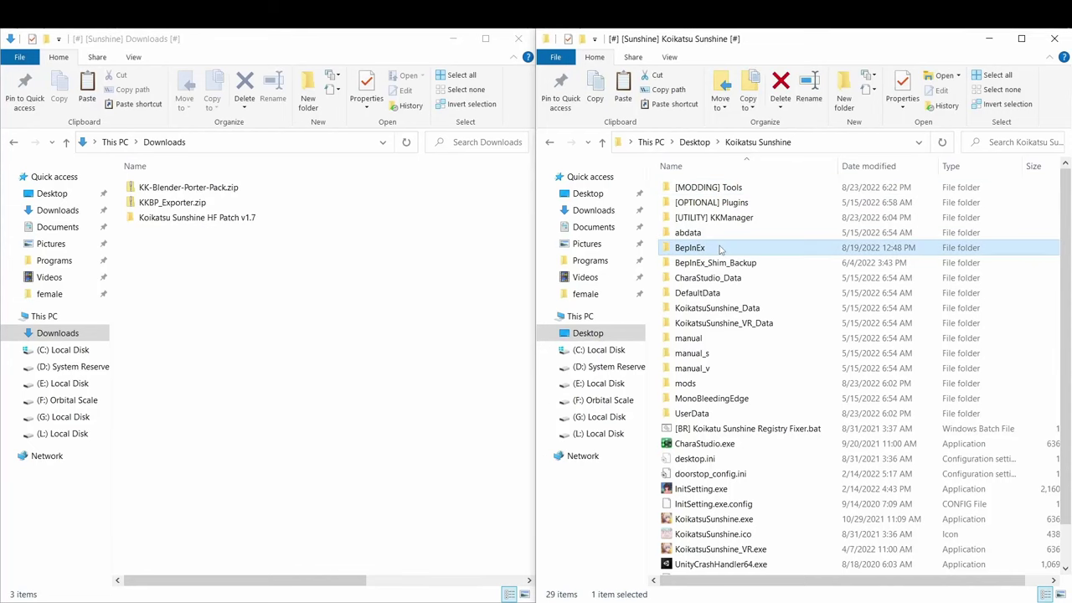
double_click(719, 248)
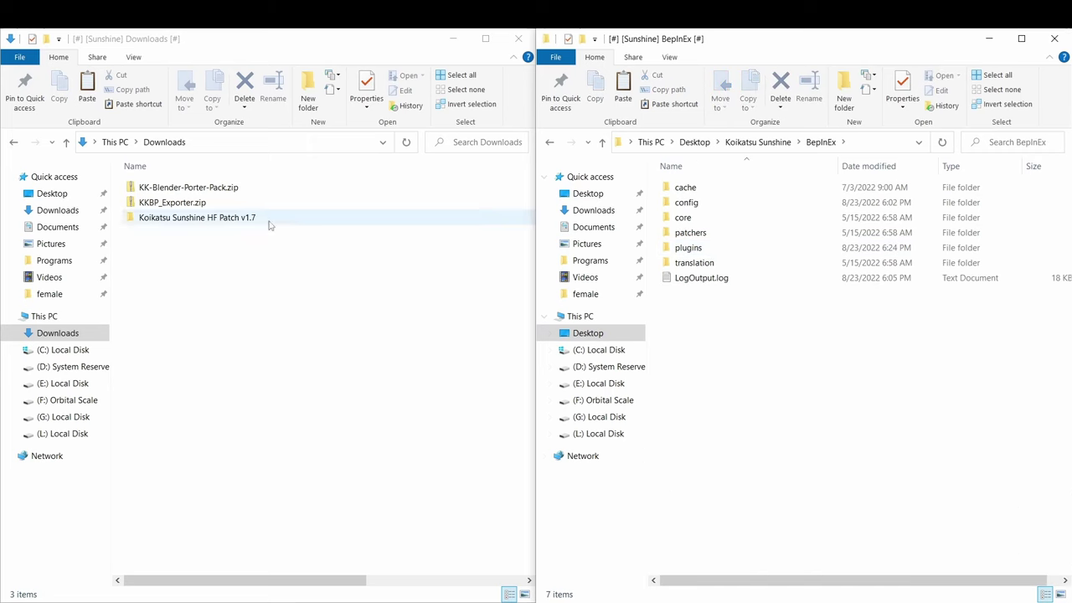
double_click(224, 206)
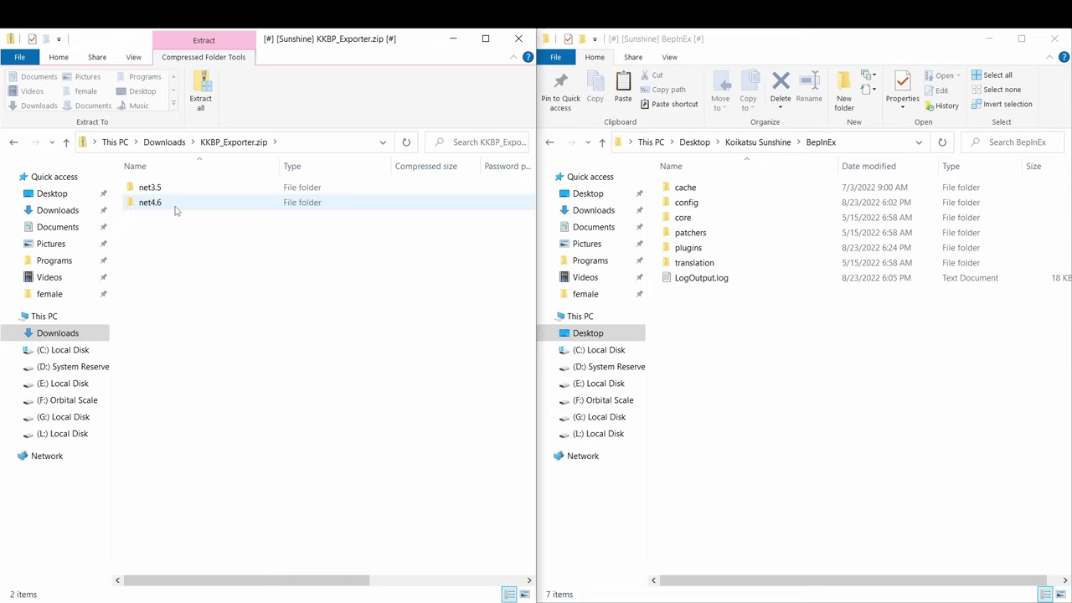
click(172, 209)
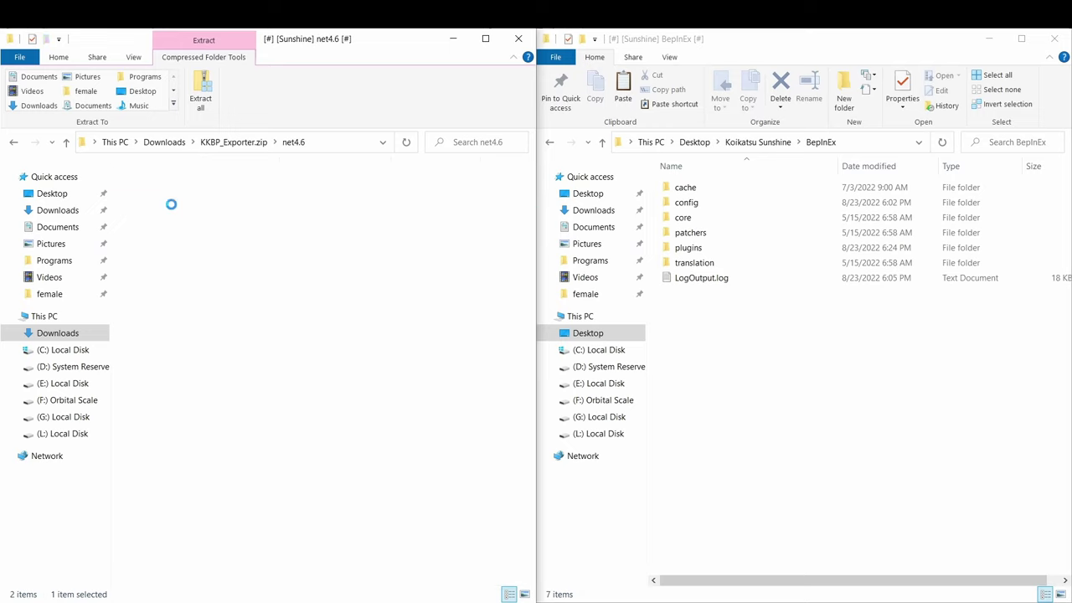
click(191, 195)
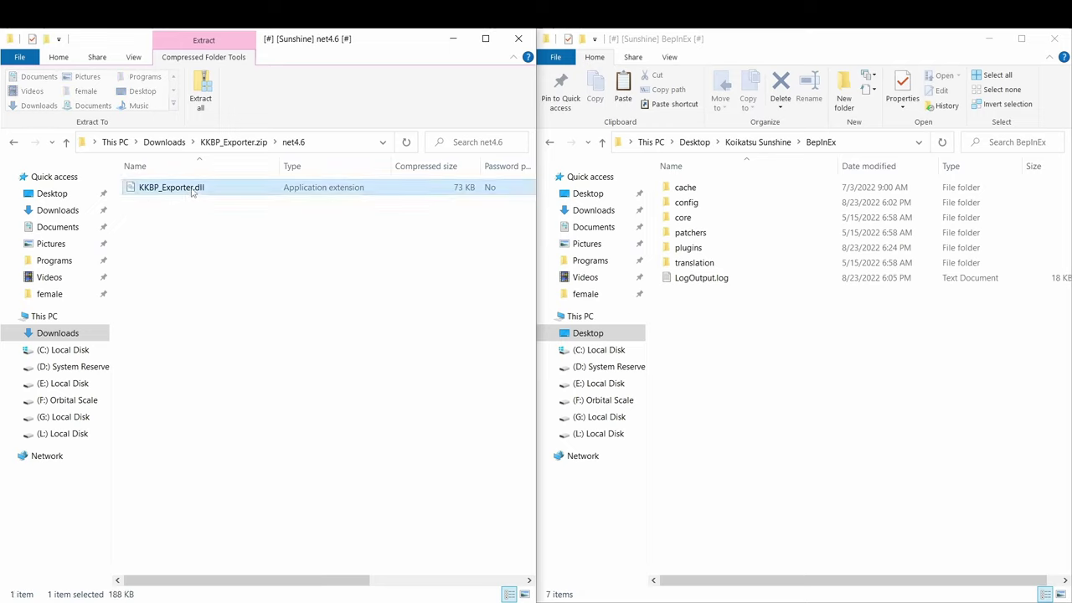
drag(189, 191, 744, 255)
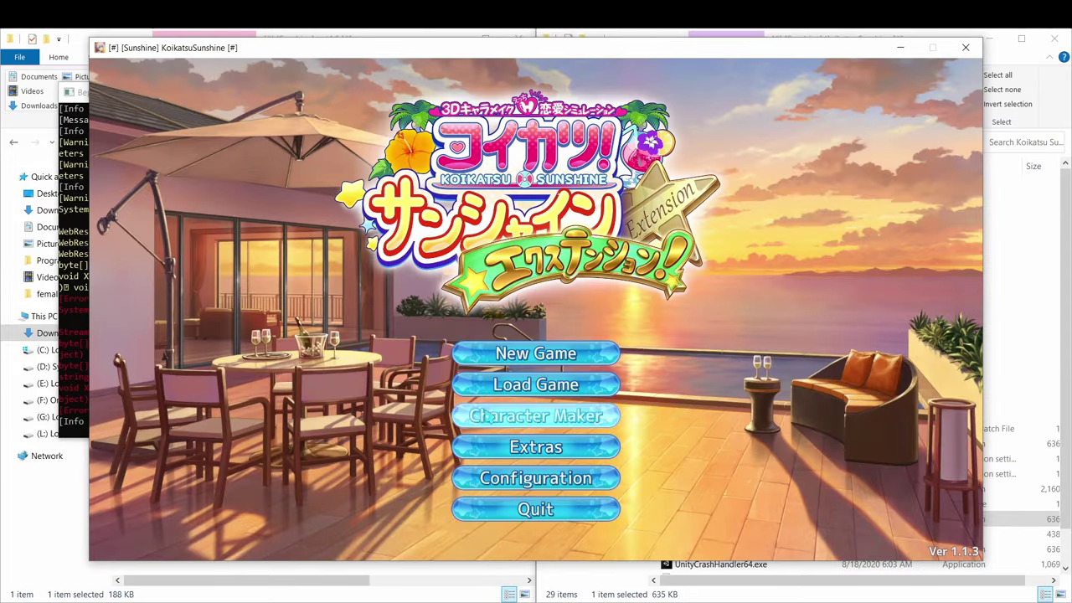
Step: Load Demo > Aqua in the character maker and export her for KKBP with Export Hit Meshes on
click(536, 446)
click(576, 368)
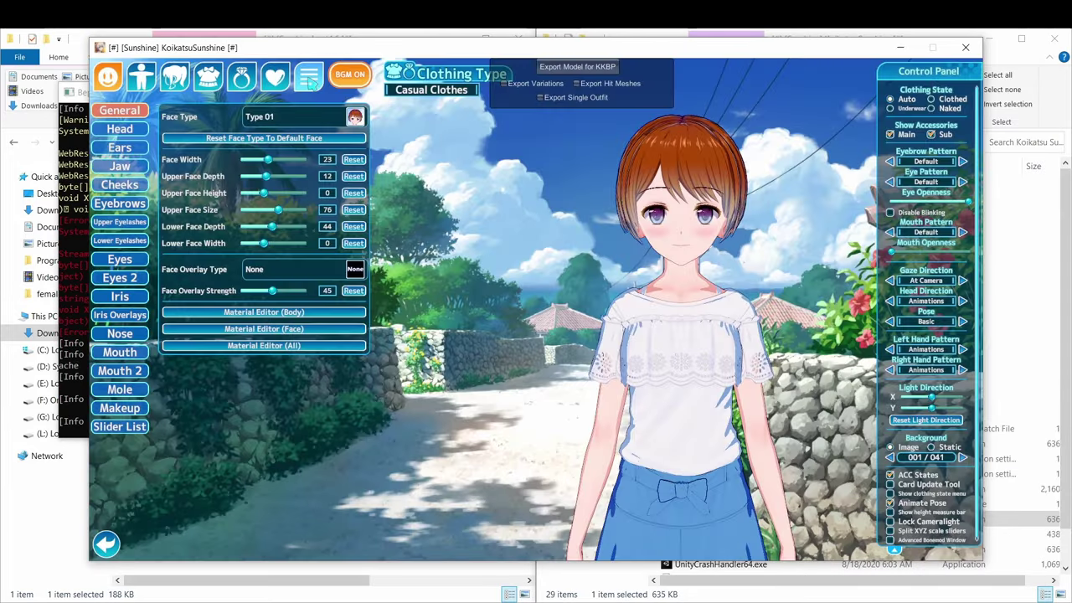
click(308, 77)
click(133, 380)
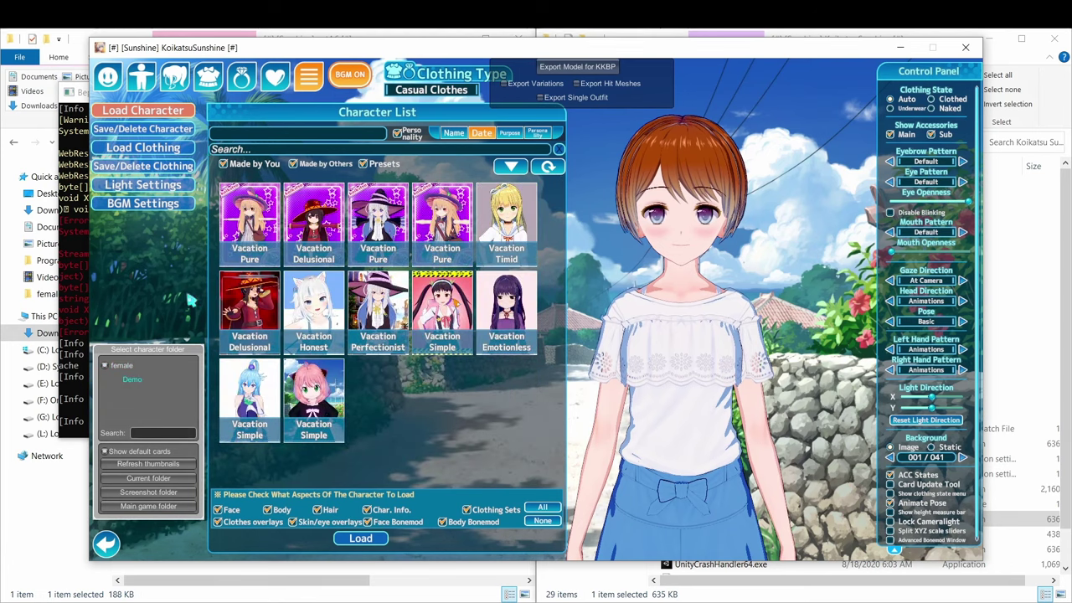
click(249, 398)
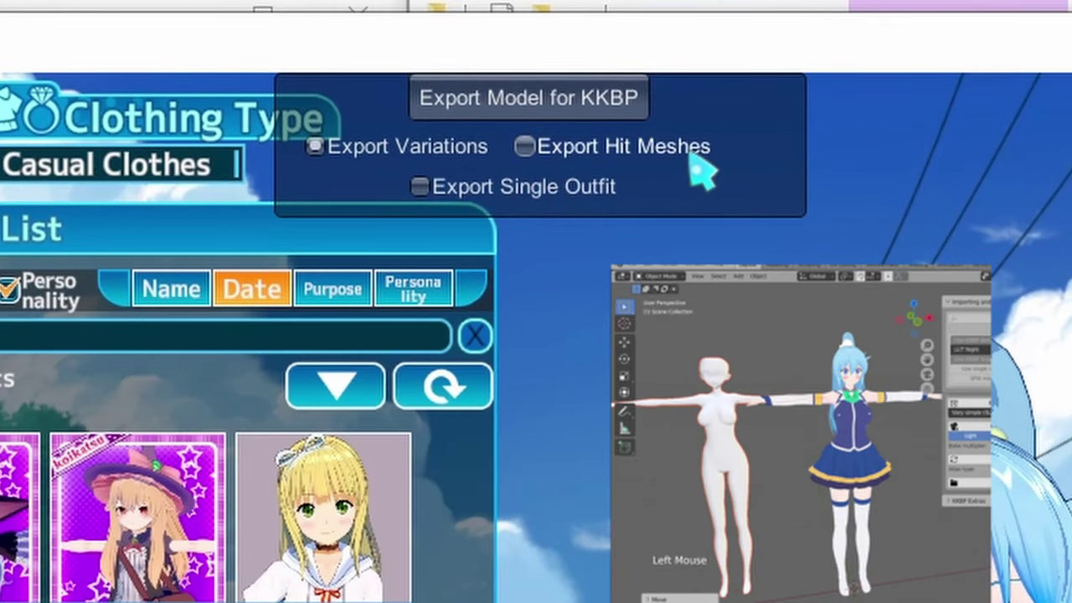
click(692, 162)
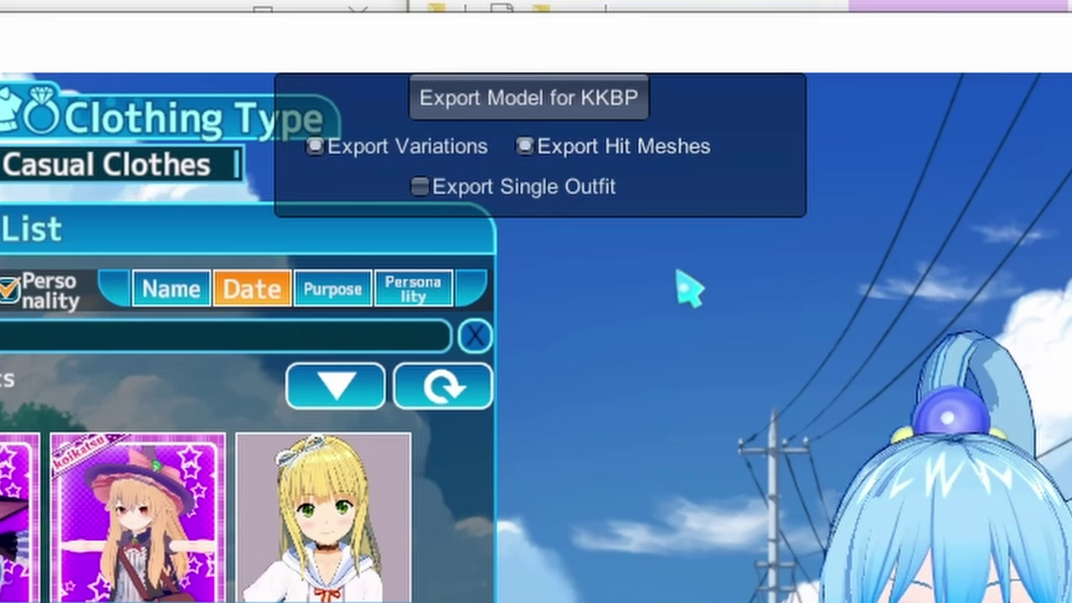
click(618, 112)
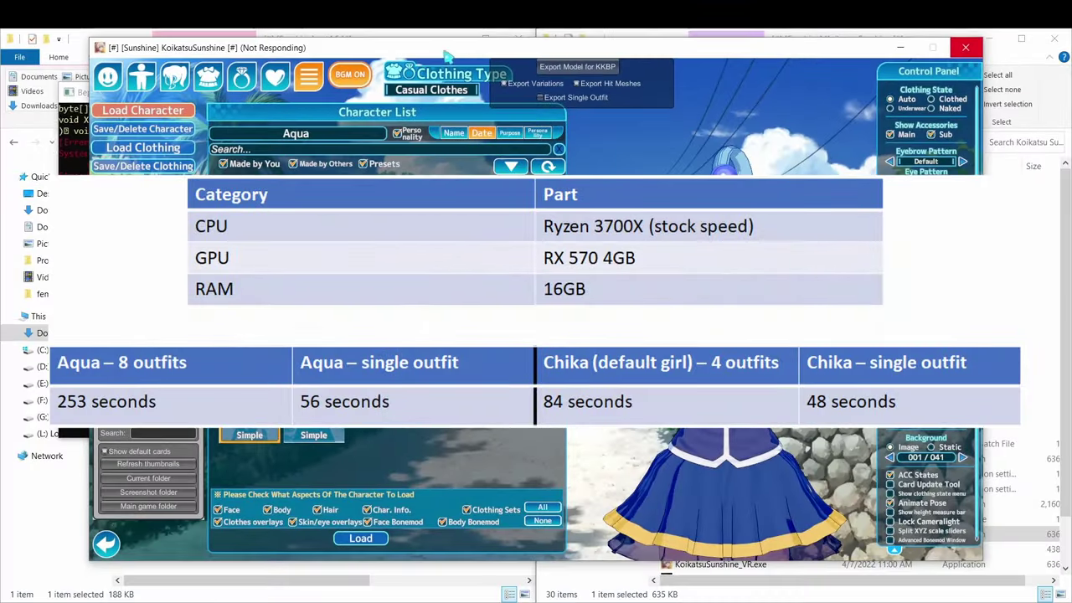
drag(428, 43, 578, 44)
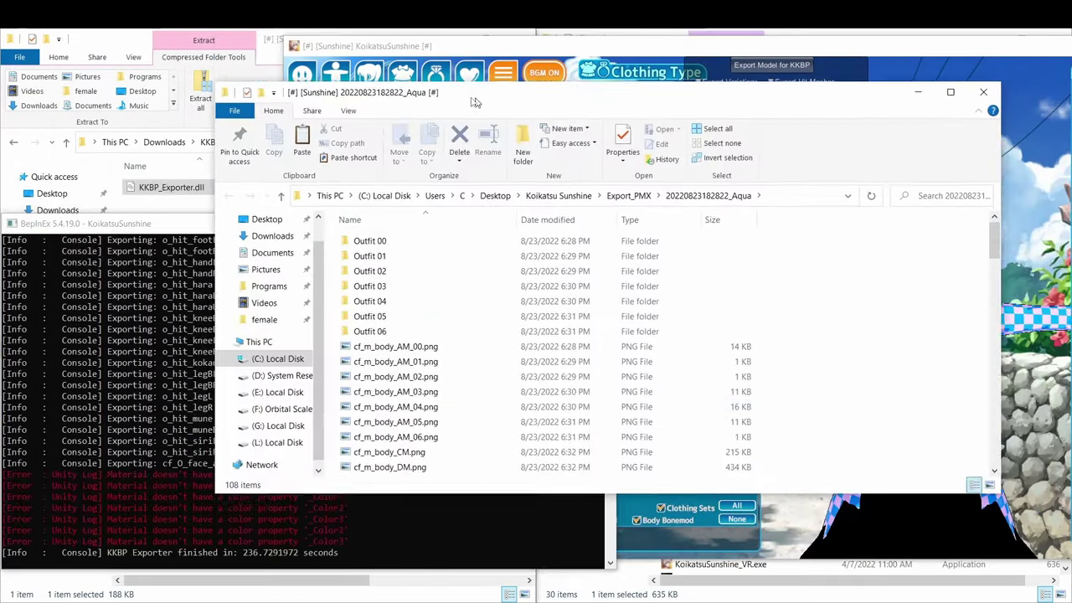
drag(472, 99, 453, 93)
scroll(617, 373, down, 5)
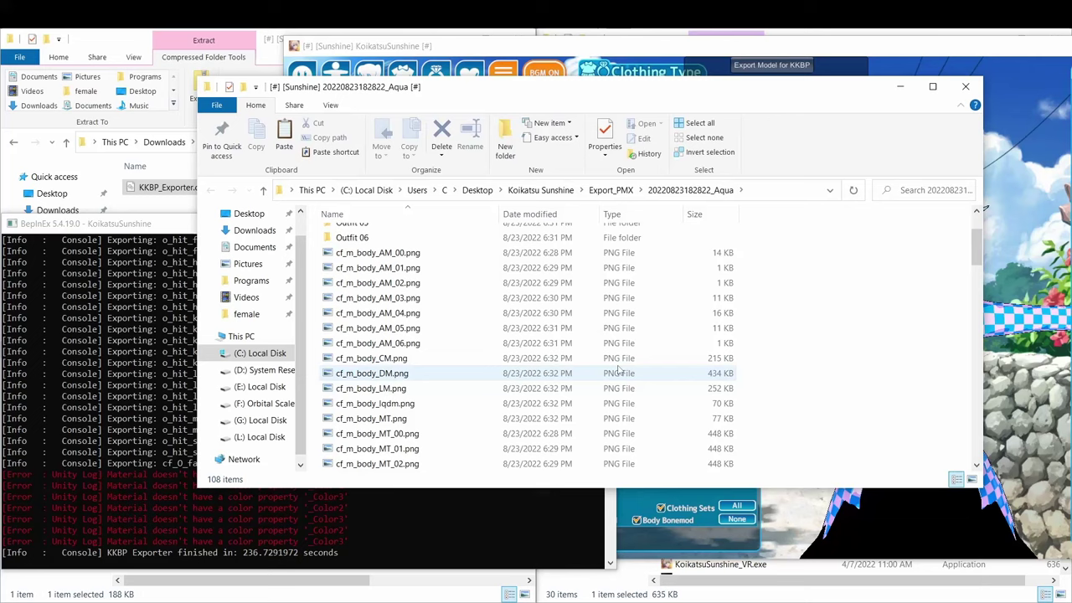
scroll(617, 373, up, 6)
click(611, 190)
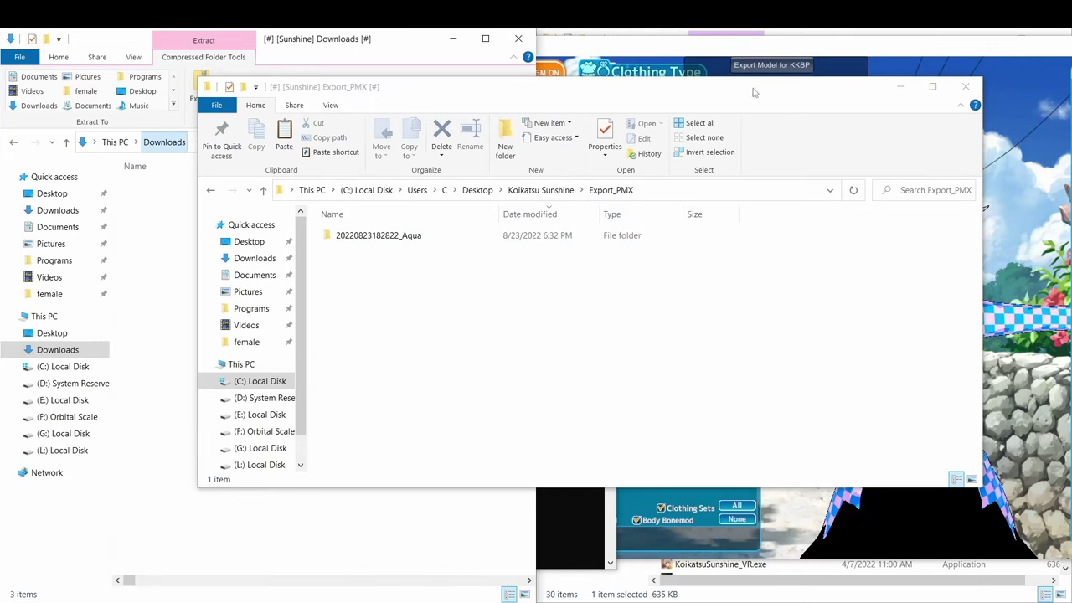
drag(753, 89, 973, 87)
drag(591, 238, 342, 321)
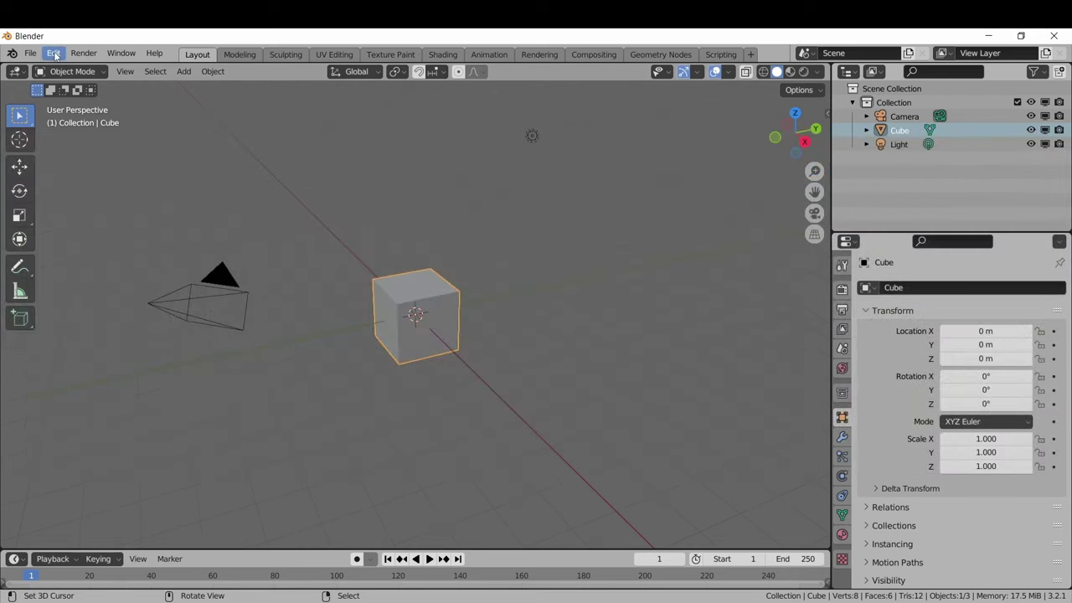
Step: Install KK-Blender-Porter-Pack.zip from Preferences > Add-ons and tick it to enable it
click(53, 54)
click(147, 248)
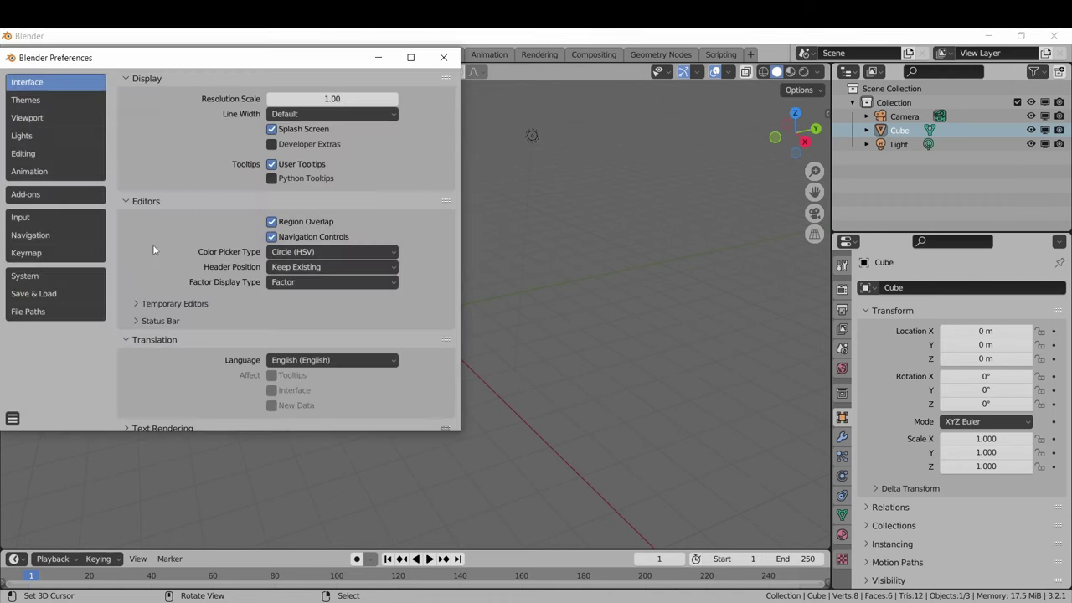
click(67, 195)
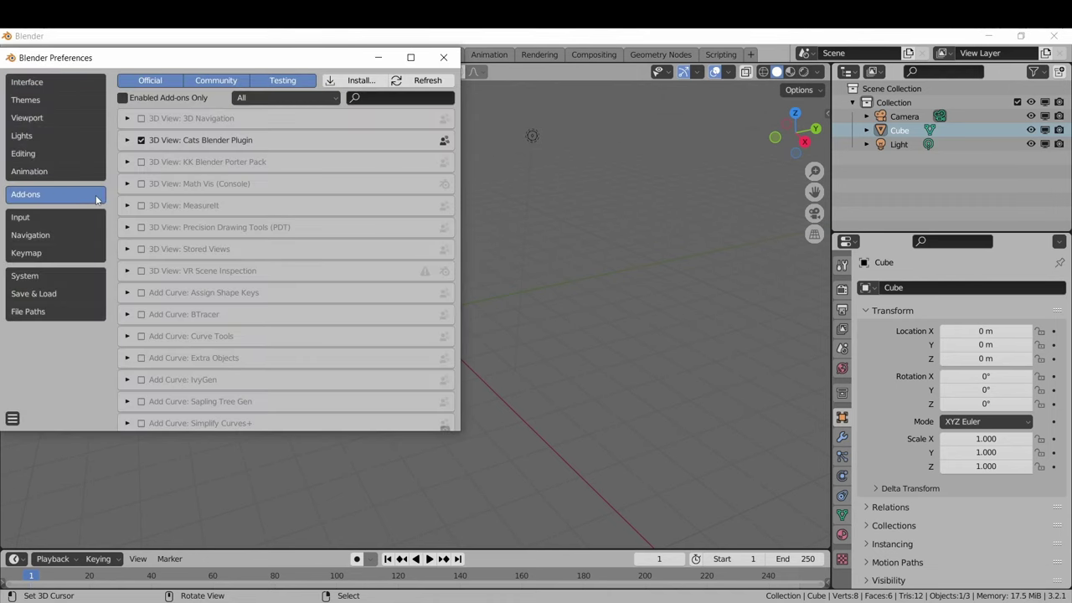
click(359, 81)
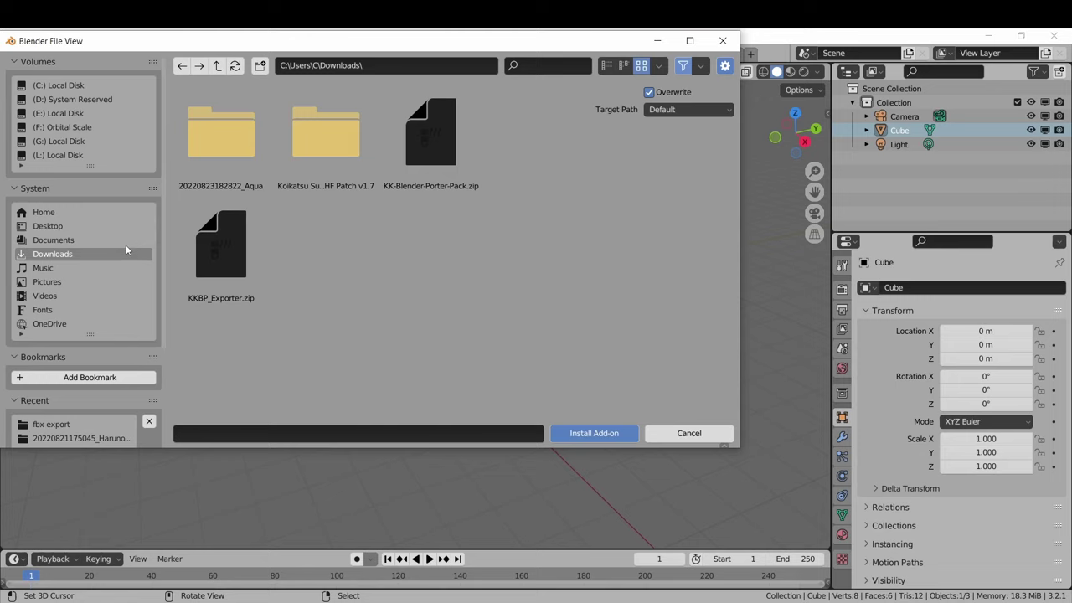
click(434, 166)
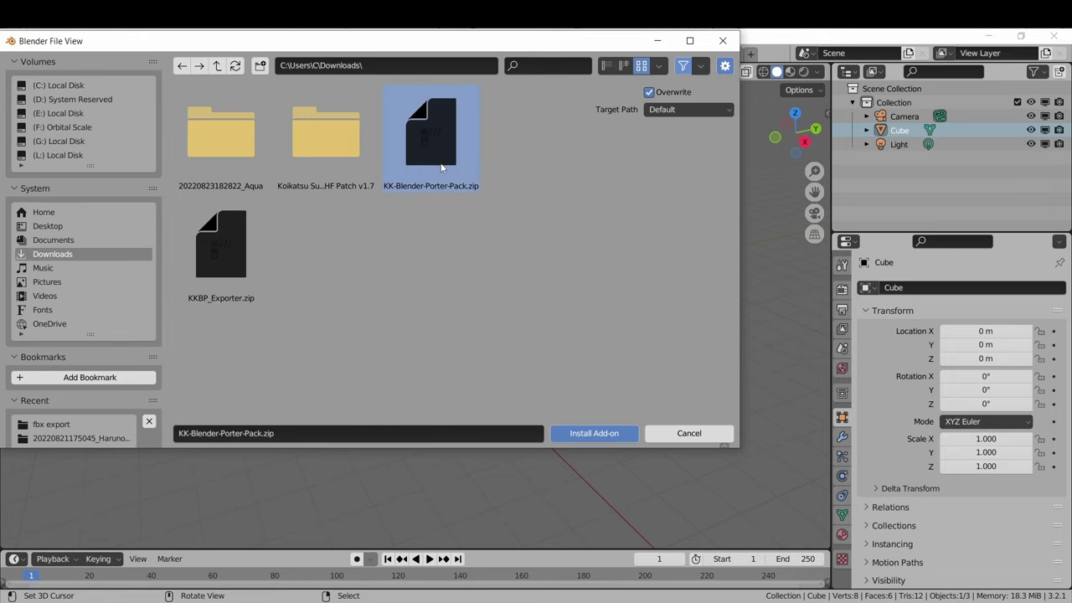
click(601, 433)
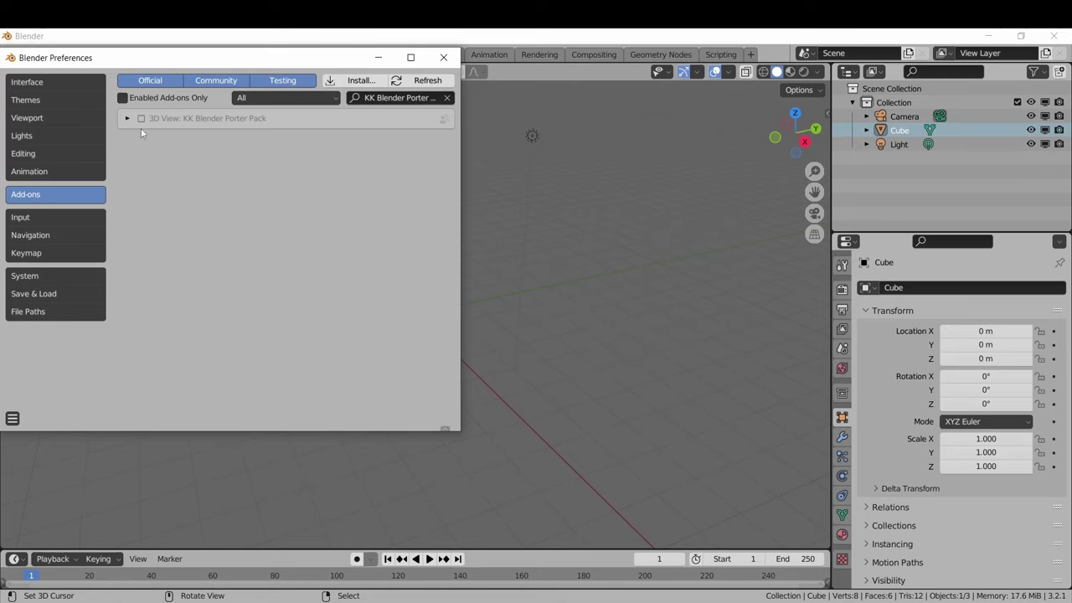
click(141, 119)
click(630, 276)
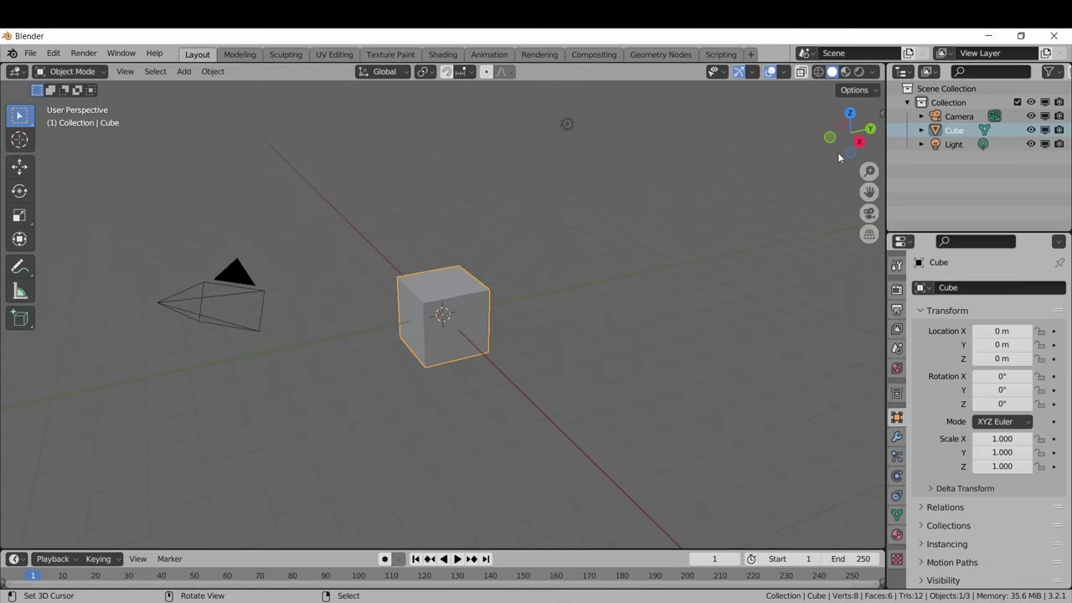
drag(881, 116, 801, 123)
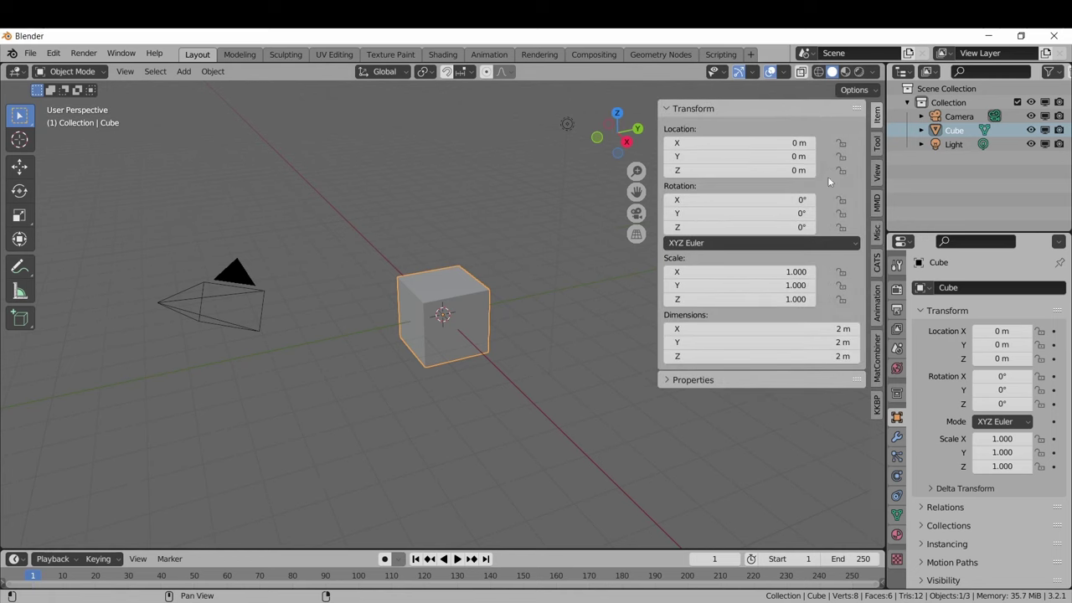
click(877, 402)
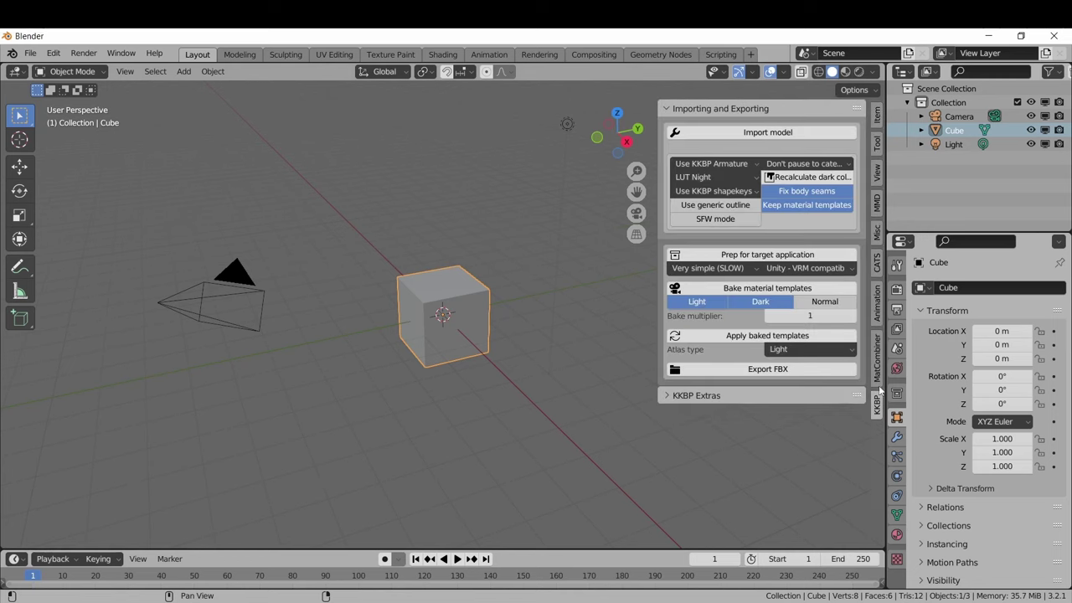
click(795, 134)
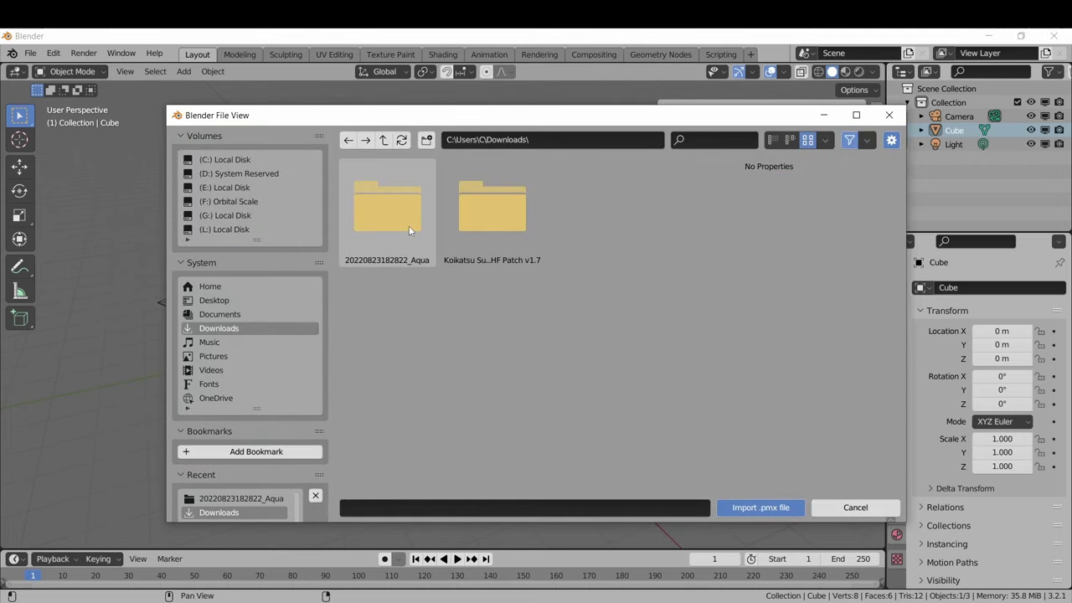
double_click(409, 226)
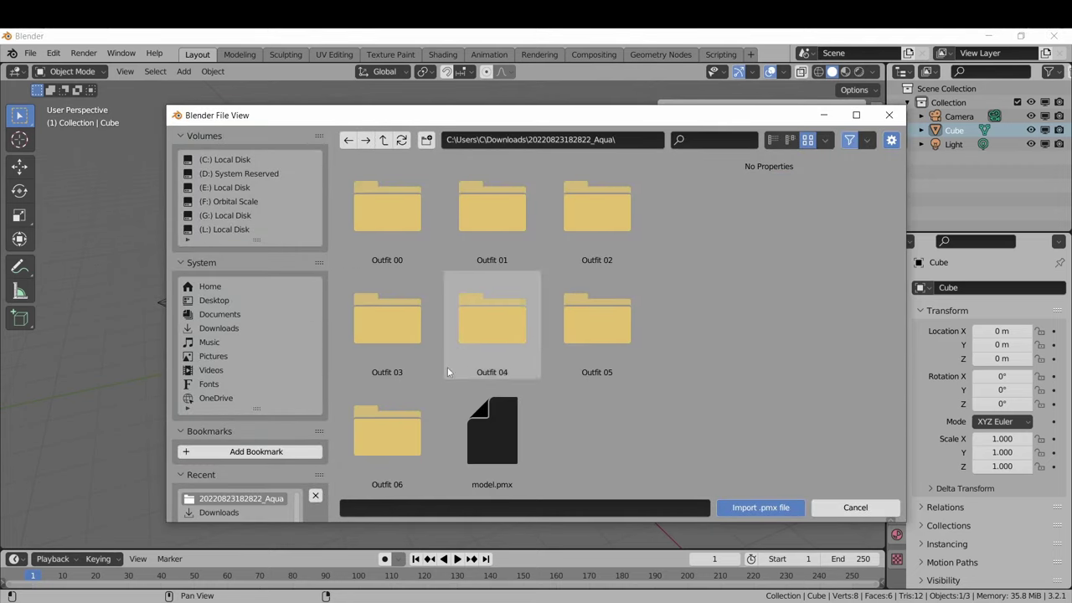
click(509, 431)
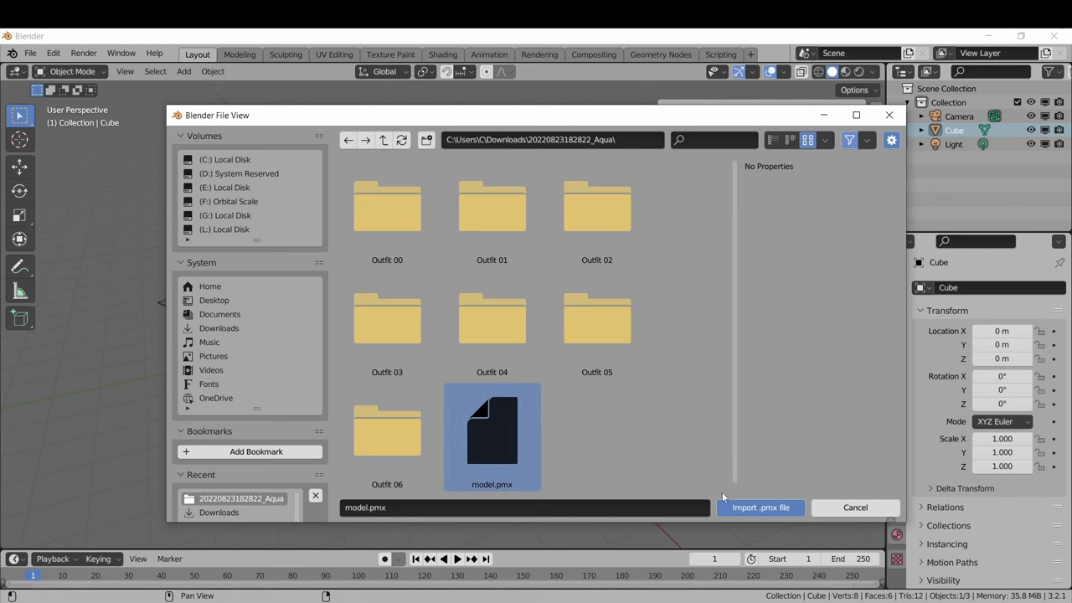
click(750, 514)
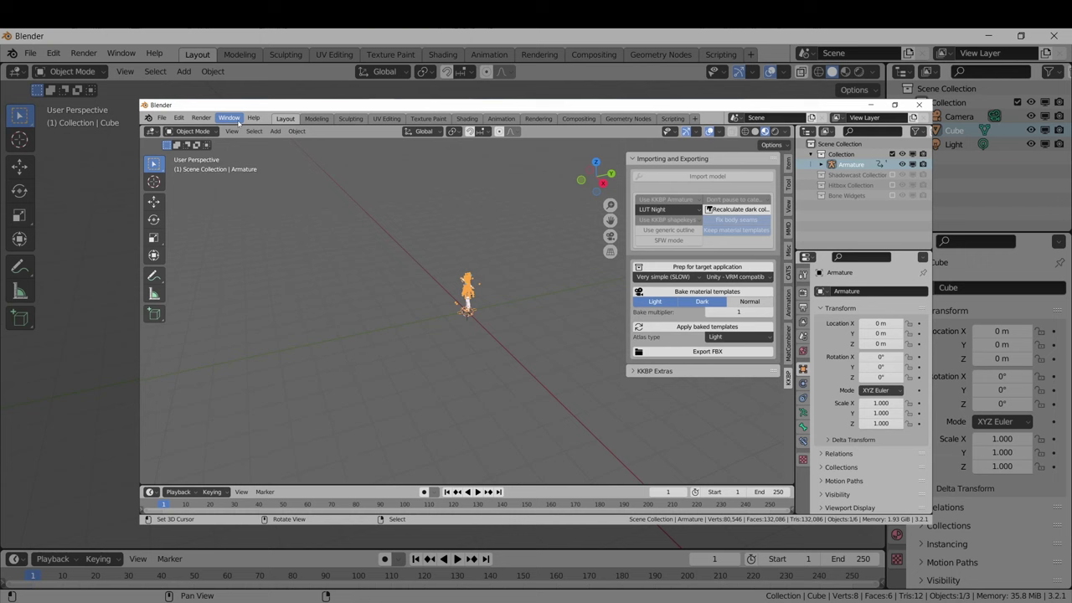
Step: Toggle the system console to follow the KKBP import log over the scene
click(234, 119)
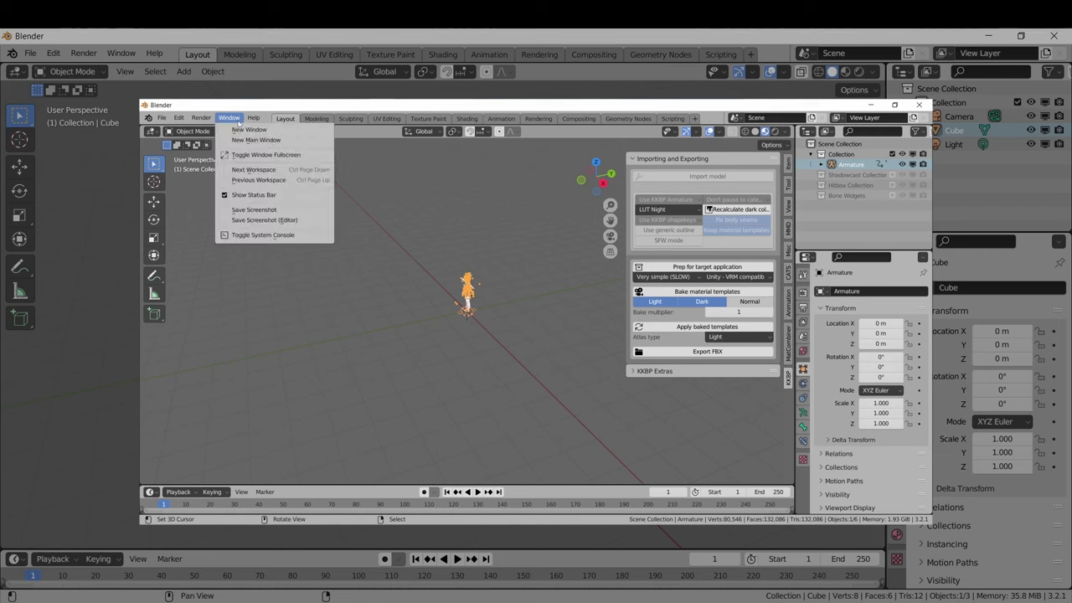
click(303, 235)
drag(383, 201, 466, 189)
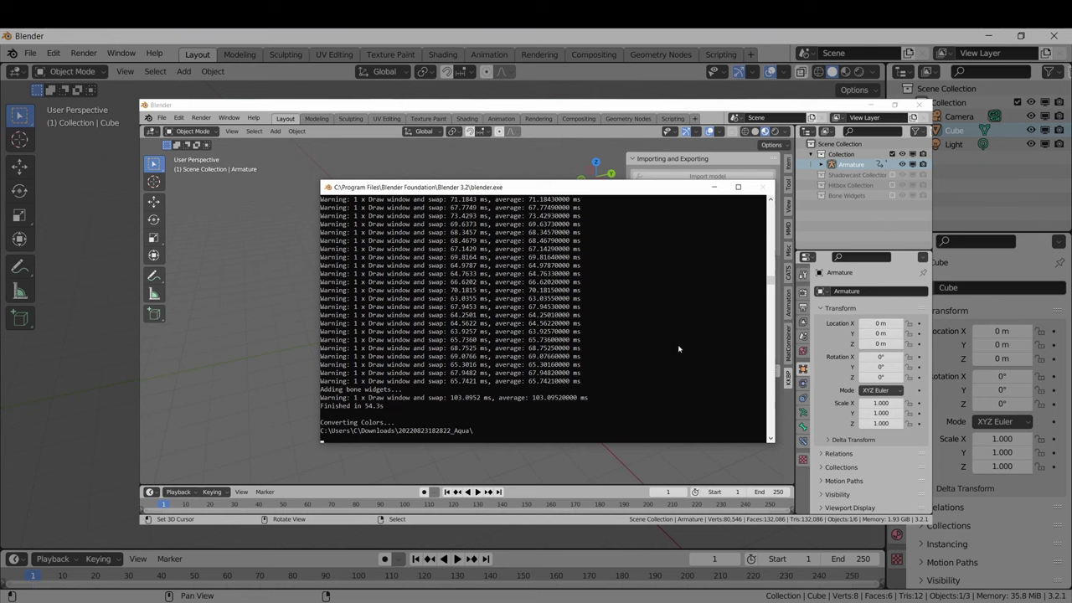
scroll(727, 326, up, 5)
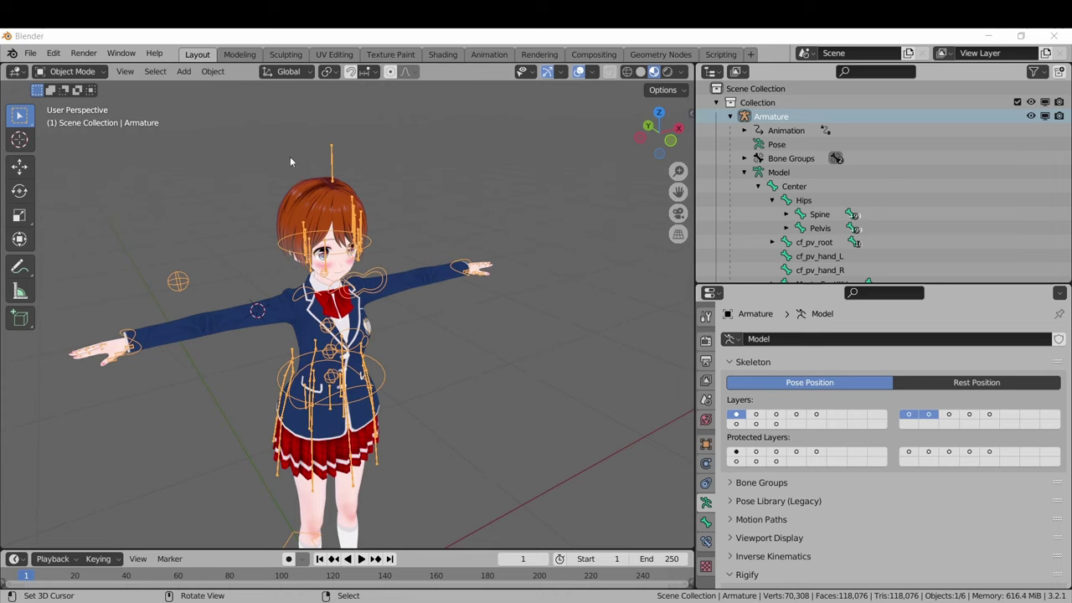
Step: In Pose Mode, move and rotate the cf_pv_hand_R bone so her hand rests on her hip
click(99, 74)
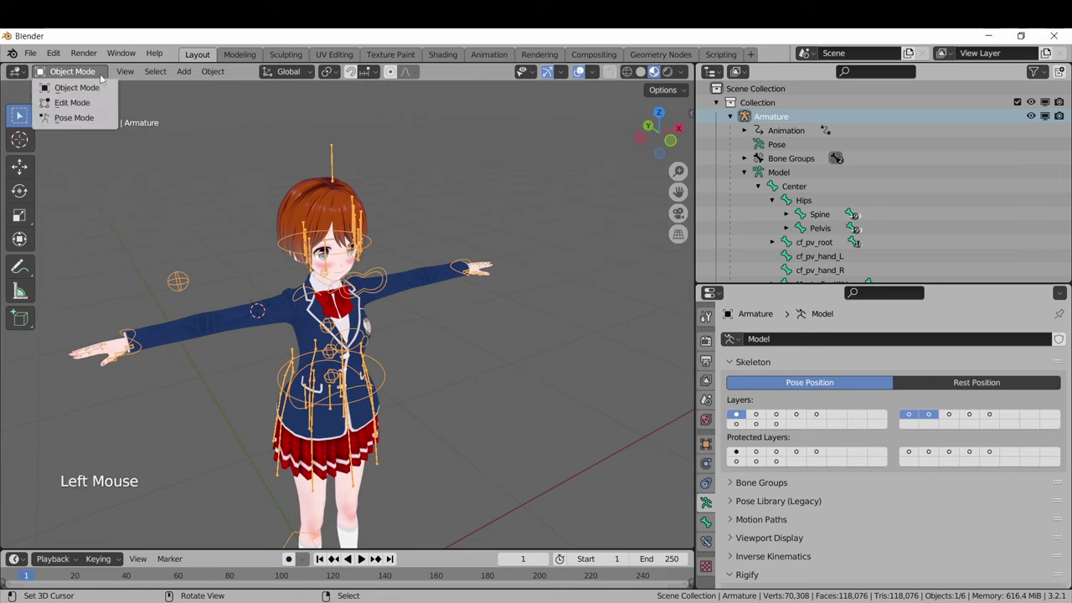
click(95, 120)
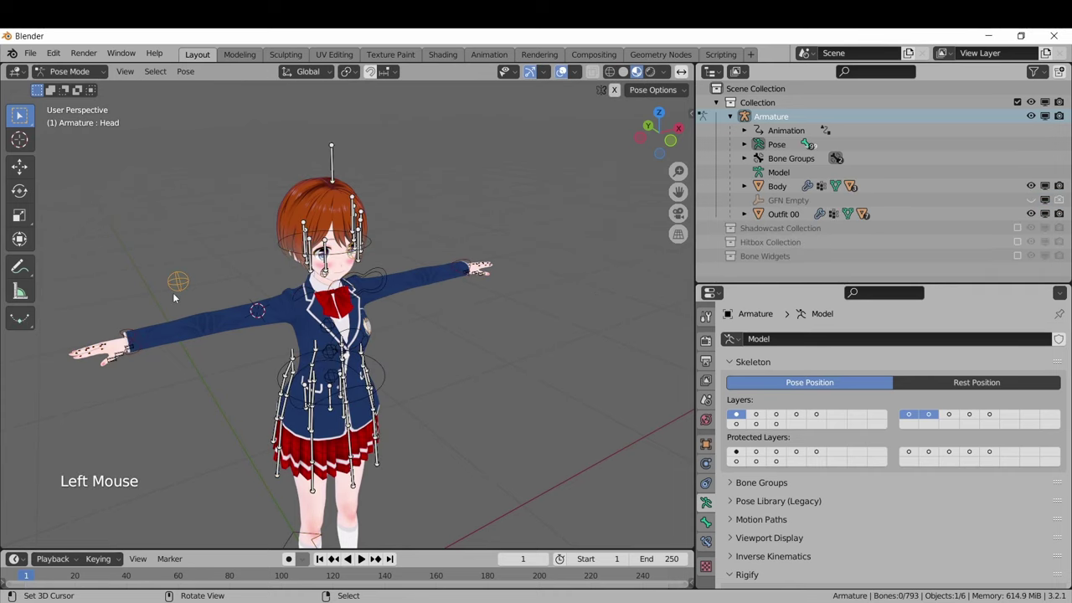
right_click(140, 339)
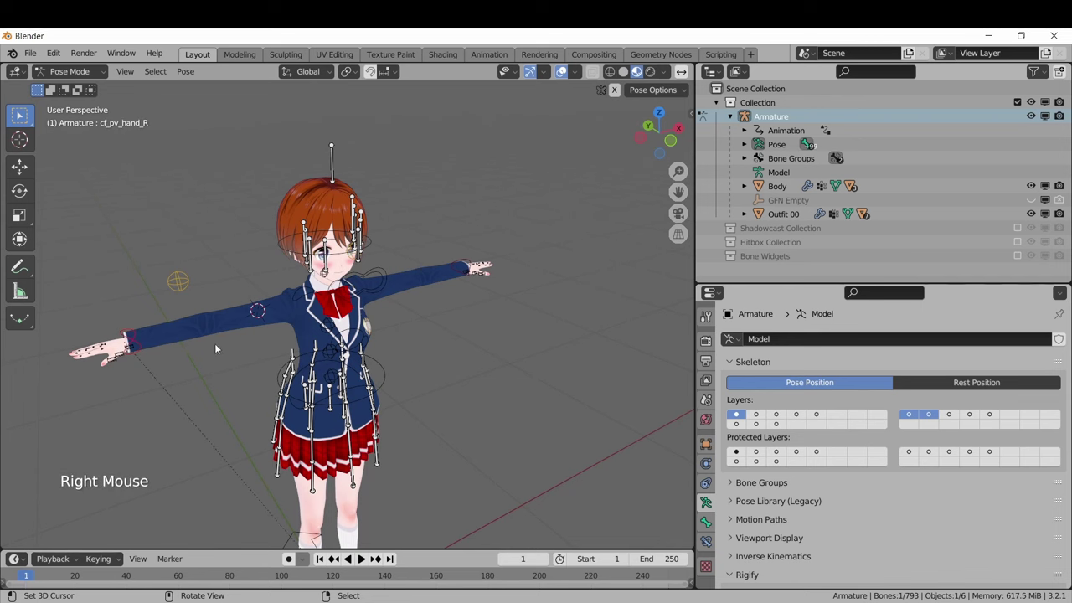
middle_drag(214, 344, 229, 335)
scroll(229, 336, up, 1)
key(g)
click(482, 389)
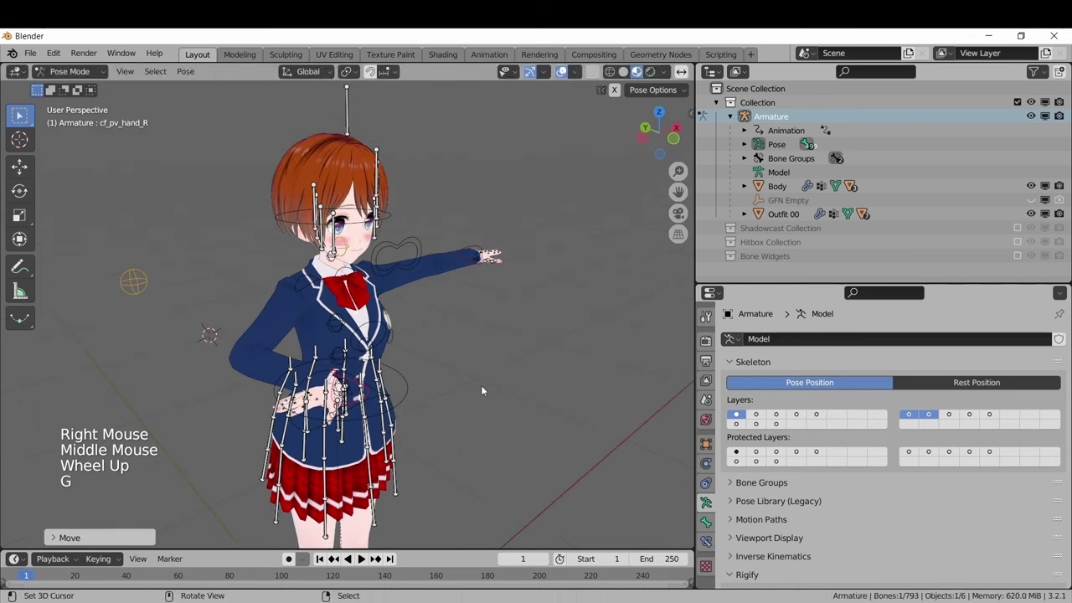
key(r)
click(478, 278)
middle_drag(478, 278, 394, 265)
scroll(343, 224, up, 2)
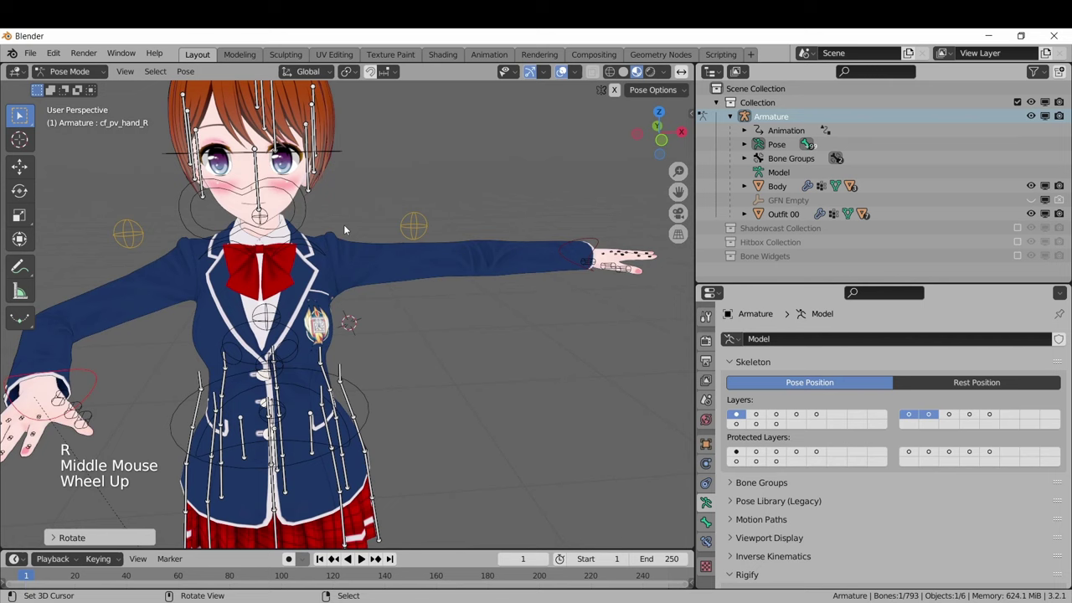
Step: Move the Eye Controller bone to shift her gaze, then return to object mode
right_click(301, 203)
shift+middle_drag(352, 297, 435, 304)
scroll(443, 308, up, 2)
key(g)
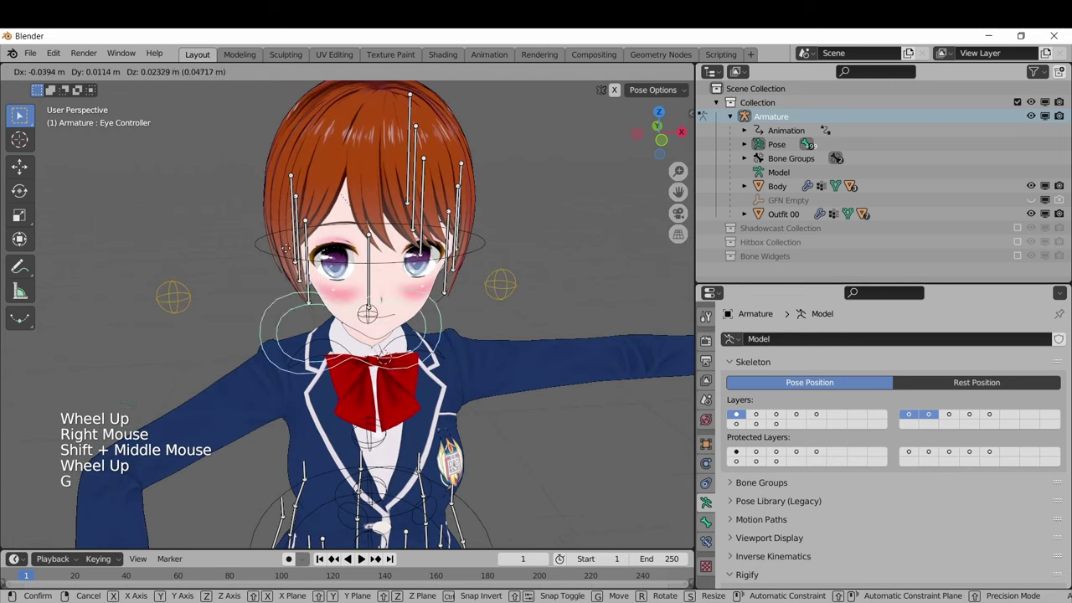
click(442, 366)
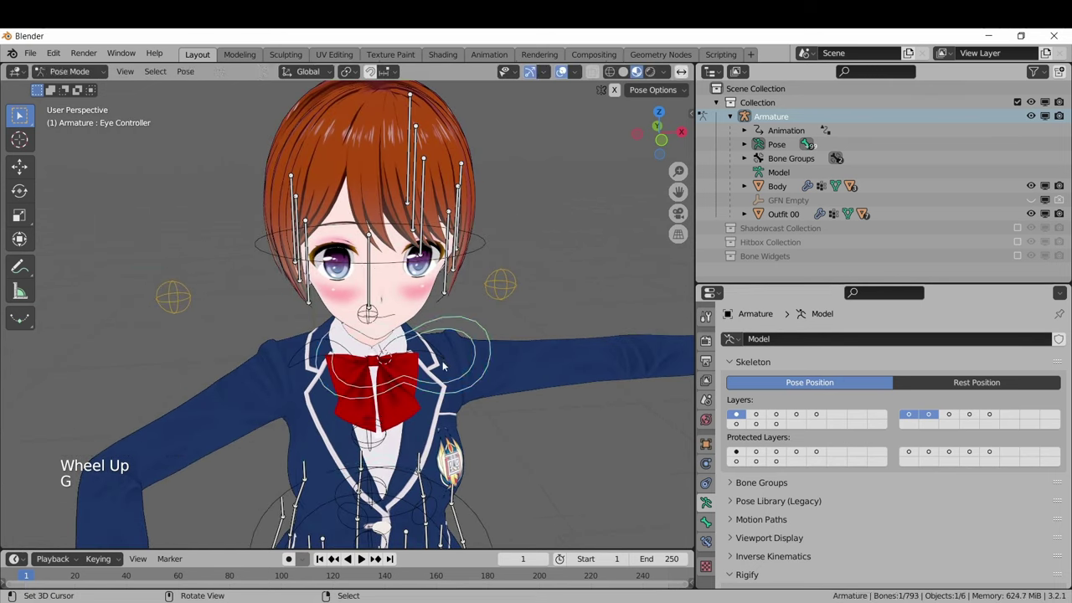
key(ctrl+Tab)
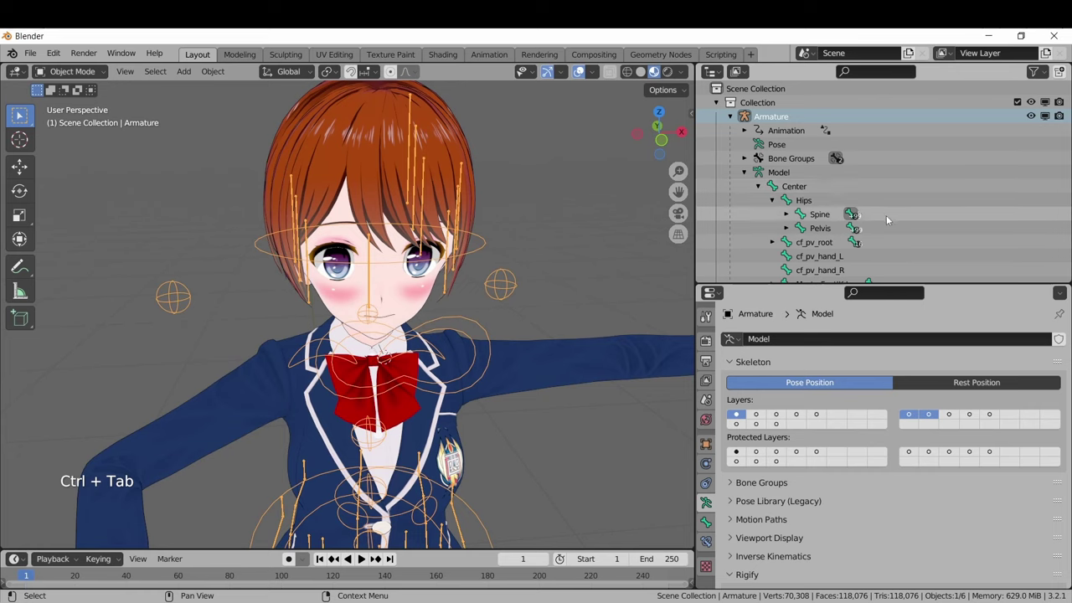
Step: Display armature bone layers 2, 3 and 4 in turn to show each bone category
click(756, 415)
click(776, 414)
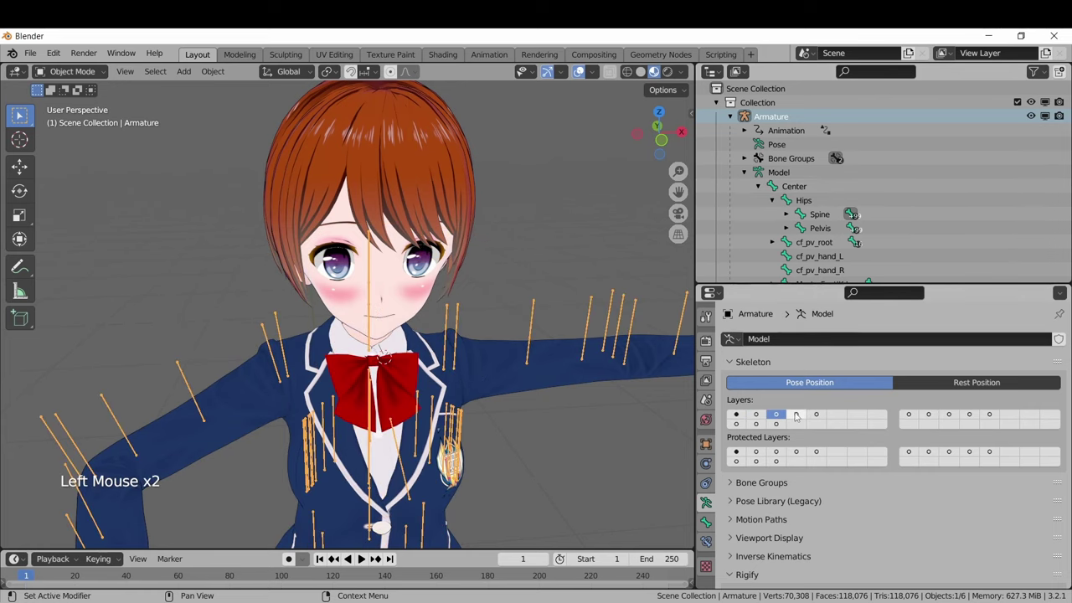
click(796, 414)
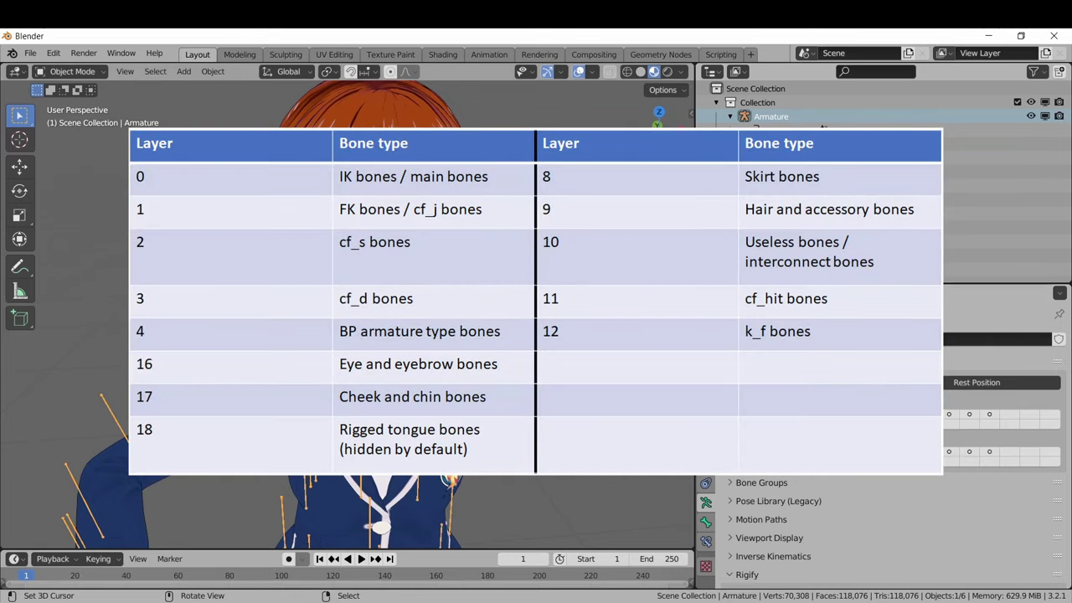
Step: Frame the whole character with its RIG-Armature and open the KKBP sidebar options
scroll(335, 335, down, 3)
shift+middle_drag(331, 221, 247, 263)
key(n)
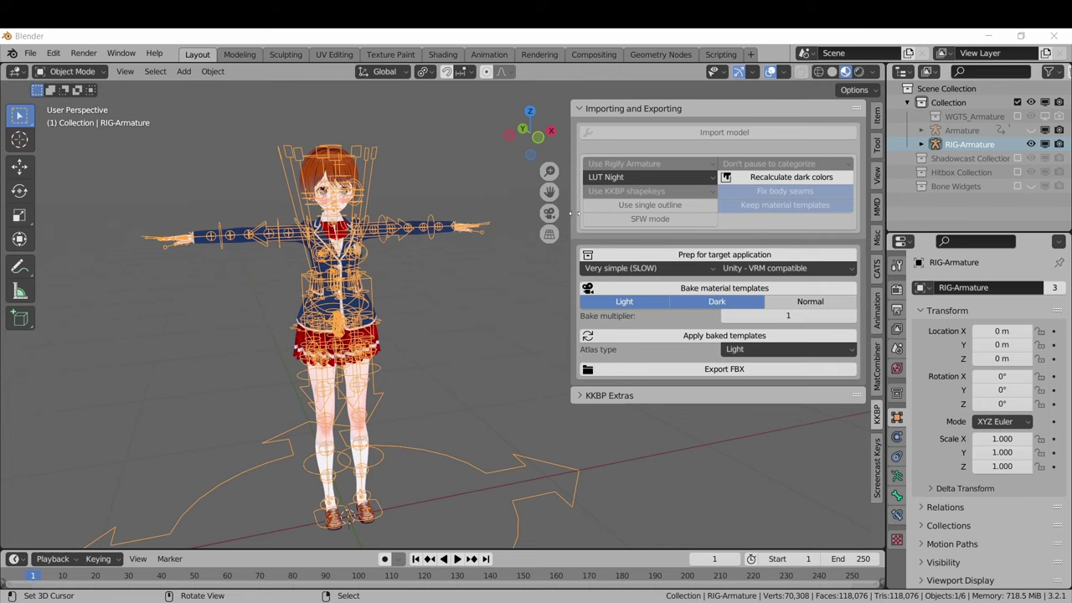
Step: In the Item tab's Rig Layers, hide all layers except Arm.L IK
click(876, 115)
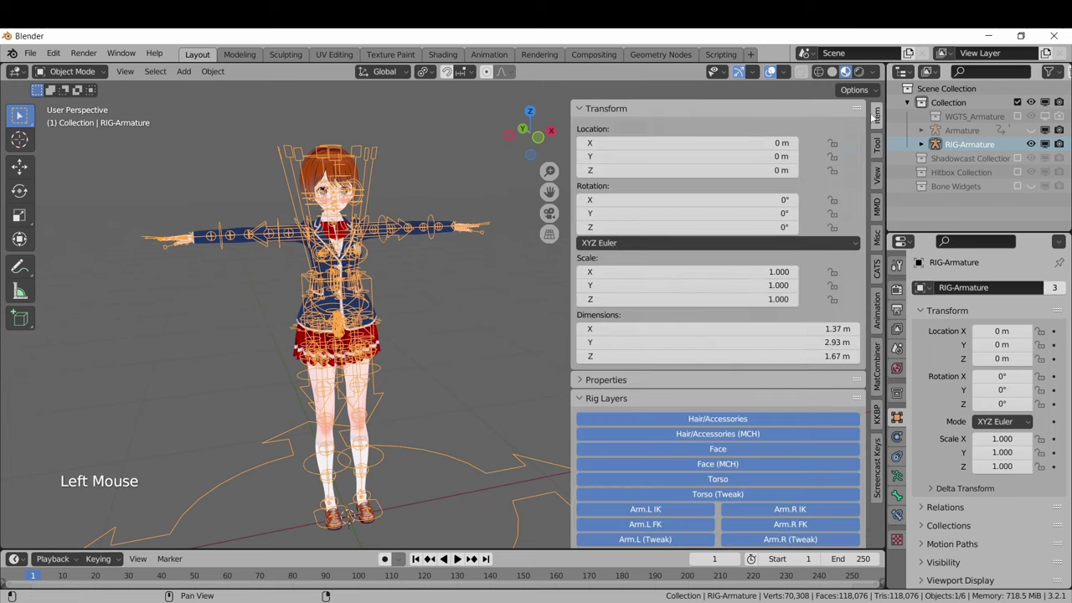
click(697, 110)
mouse_move(689, 169)
mouse_down()
mouse_move(660, 327)
mouse_move(673, 401)
mouse_move(705, 413)
mouse_move(754, 371)
mouse_move(762, 253)
mouse_up()
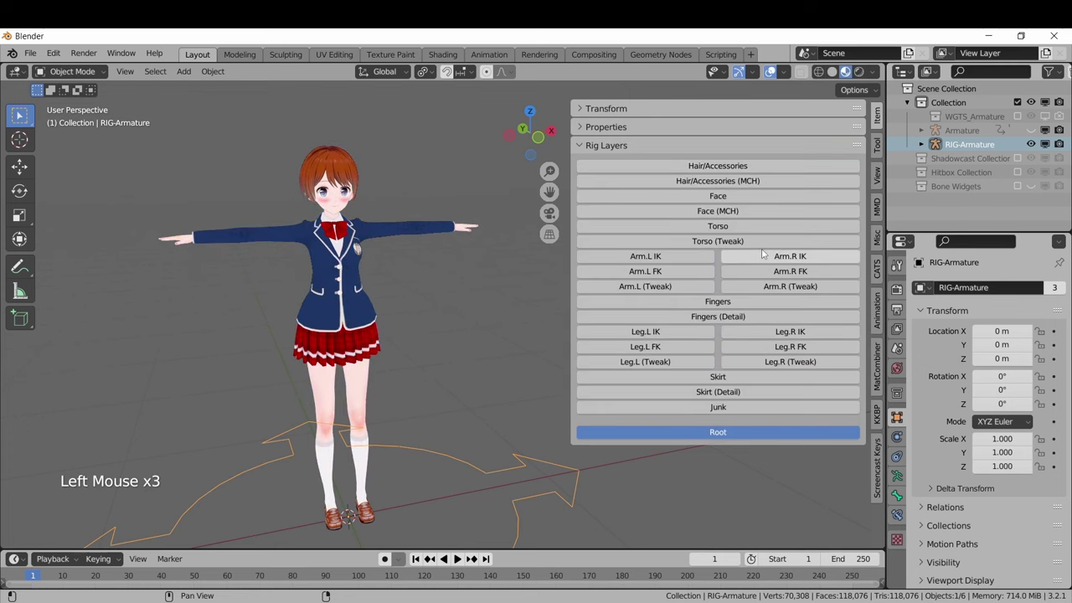
click(645, 255)
scroll(480, 255, up, 3)
scroll(480, 255, down, 1)
Step: In Pose Mode, pull the Left wrist_ik control outward and set IK Stretch to 0.000
key(ctrl+Tab)
right_click(440, 286)
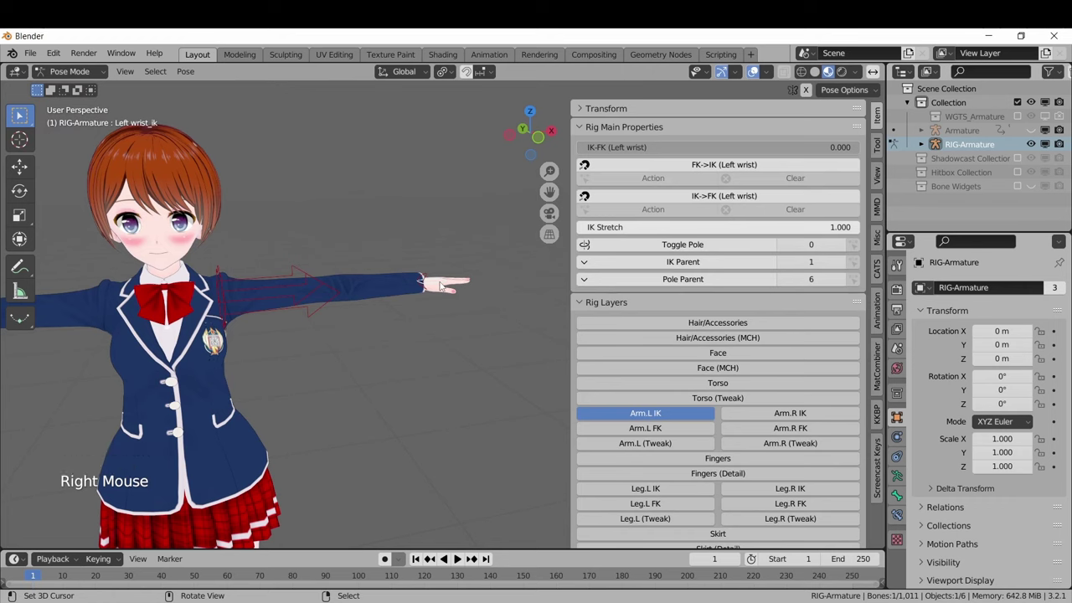
shift+middle_drag(451, 303, 335, 321)
key(g)
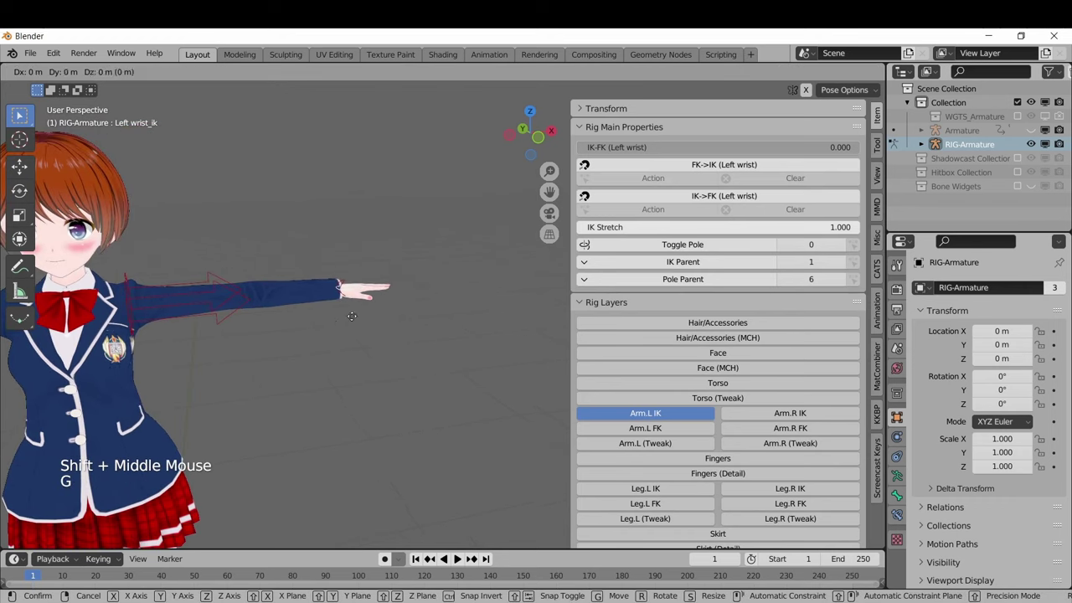
click(473, 303)
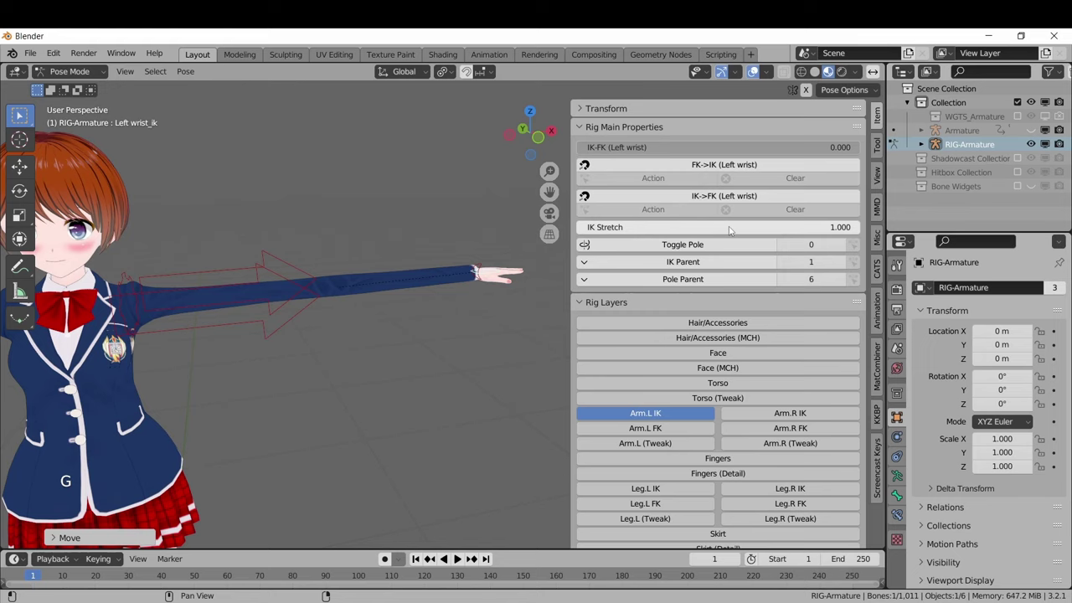
drag(758, 228, 485, 228)
mouse_move(583, 227)
mouse_down()
mouse_move(859, 228)
mouse_move(576, 231)
mouse_up()
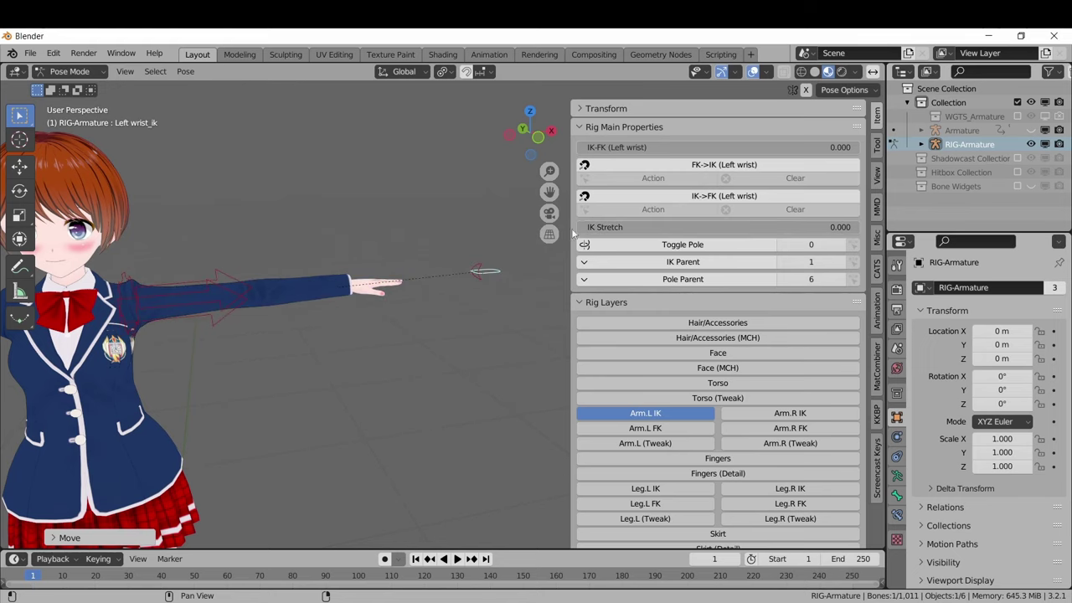
Step: Return to Object Mode and expand the KKBP Extras options in the KKBP panel
key(ctrl+Tab)
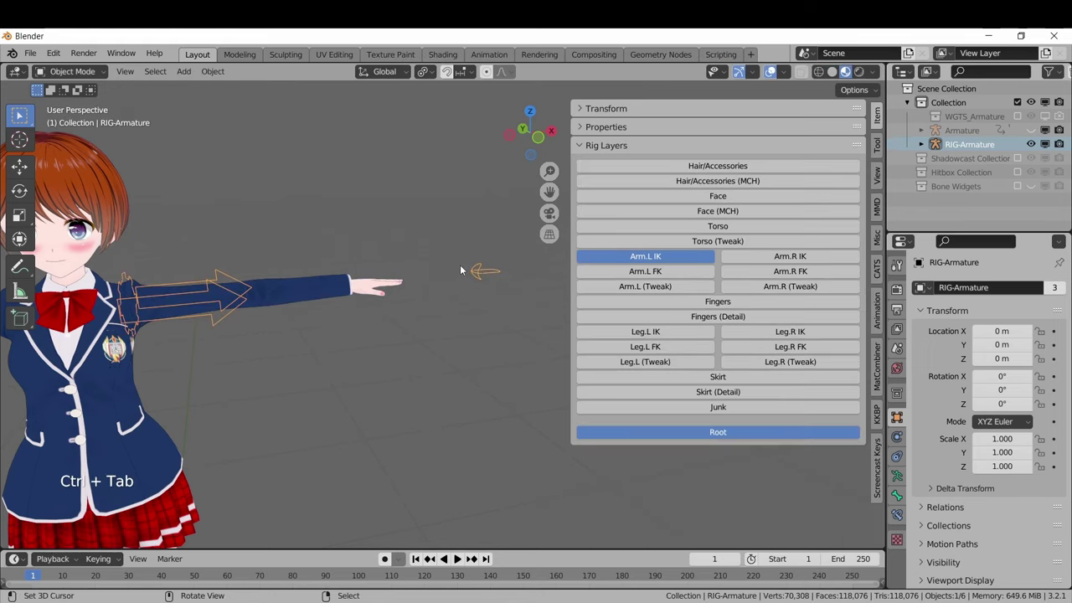
click(876, 414)
click(651, 109)
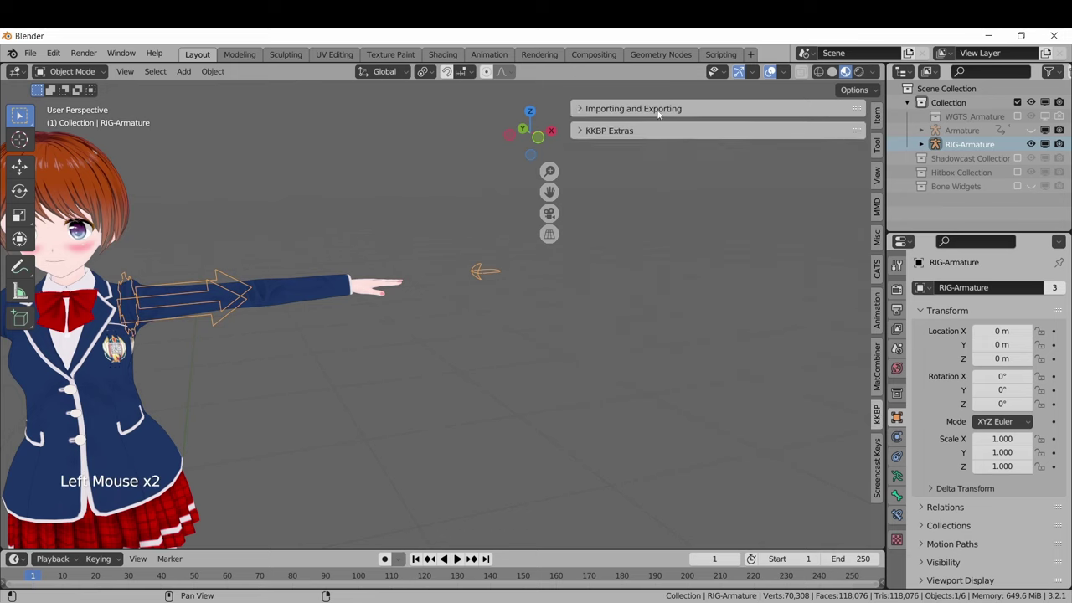
click(652, 130)
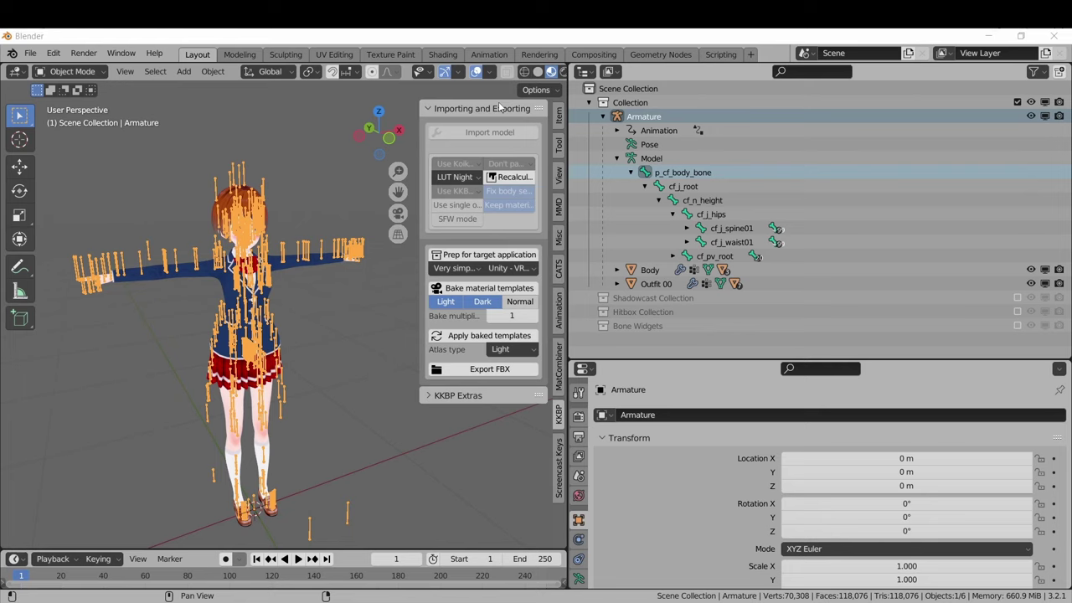
Step: Select finger bones in Pose Mode, cancel their move, and return the armature to Object Mode
right_click(249, 222)
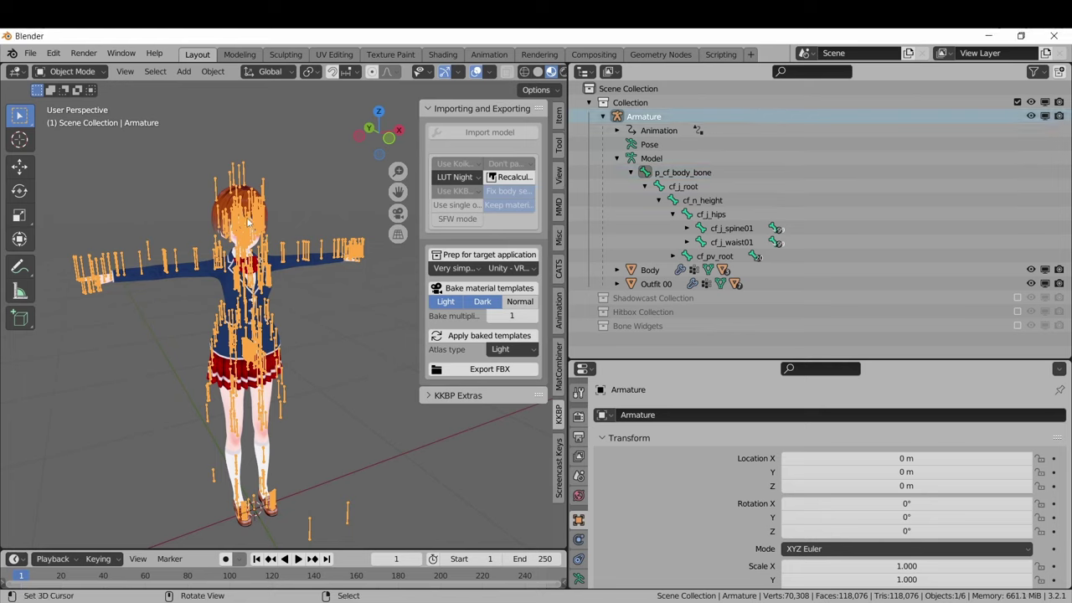
key(ctrl+Tab)
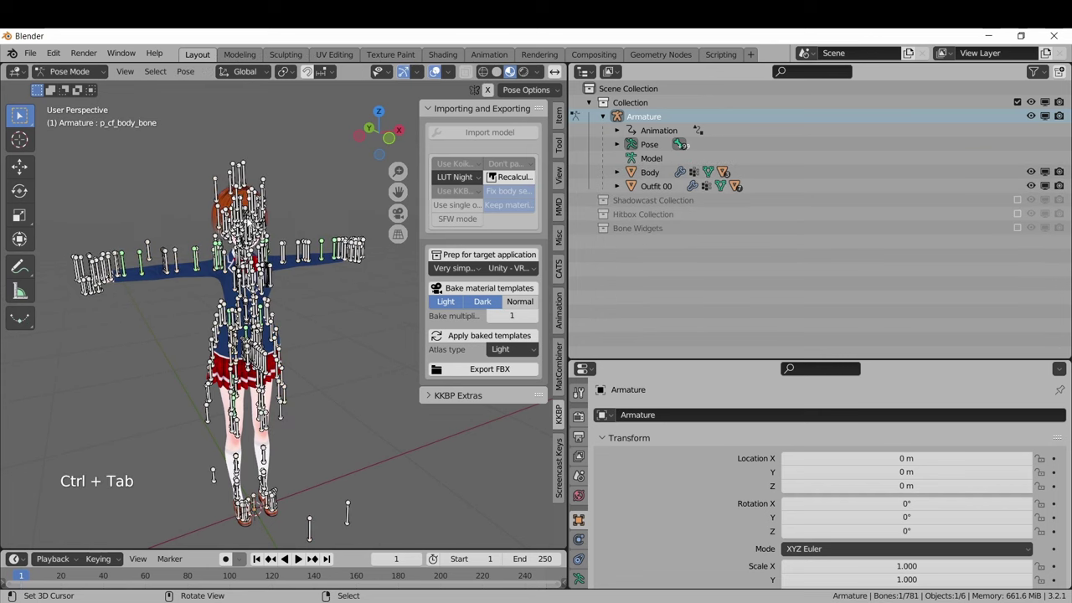
right_click(109, 282)
key(c)
drag(112, 285, 101, 272)
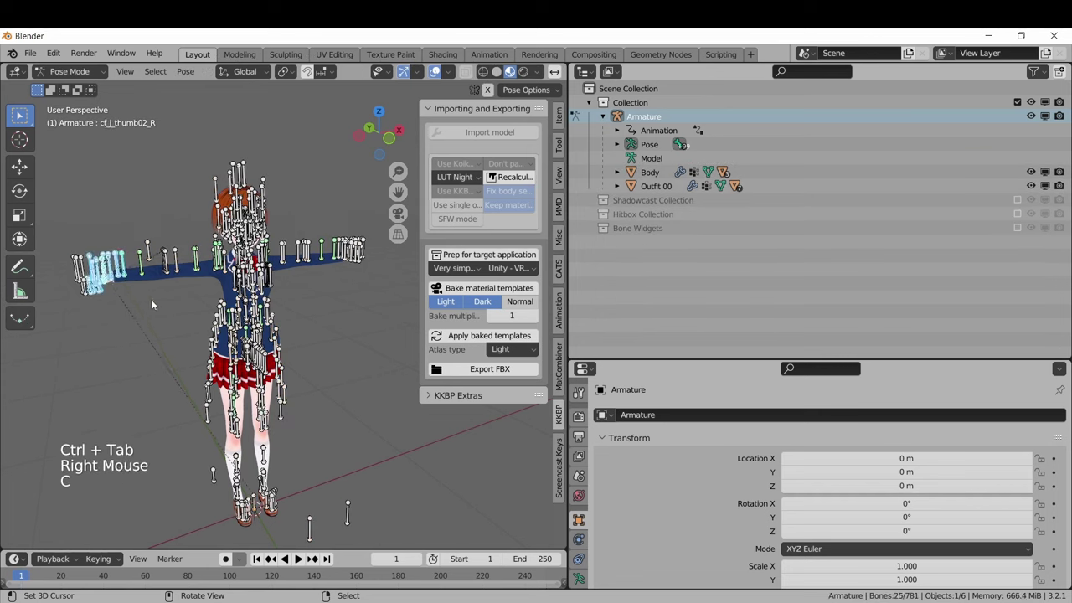
key(g)
right_click(124, 257)
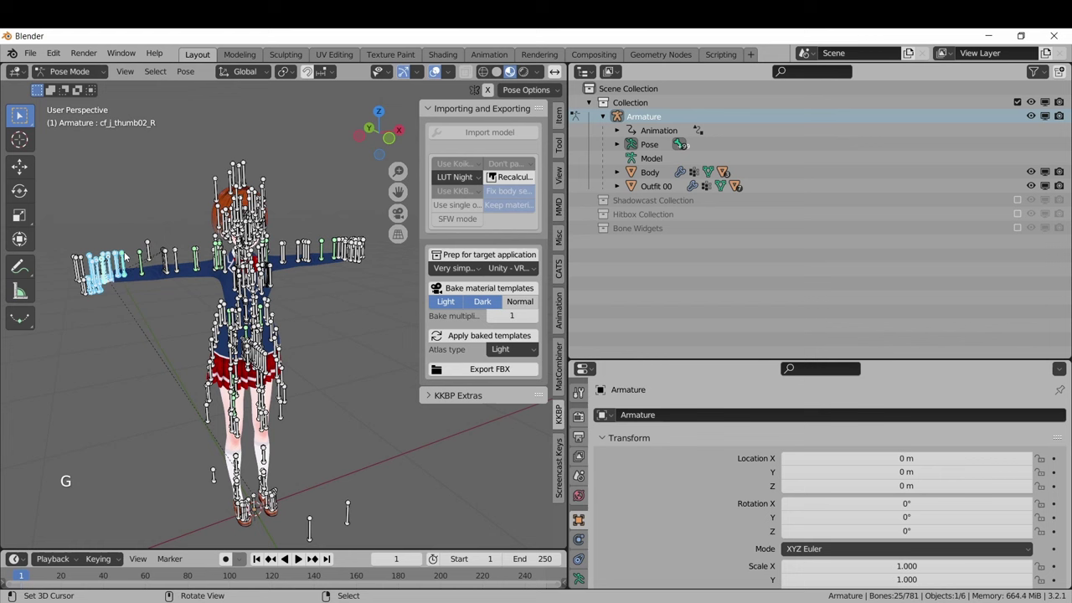
key(ctrl+Tab)
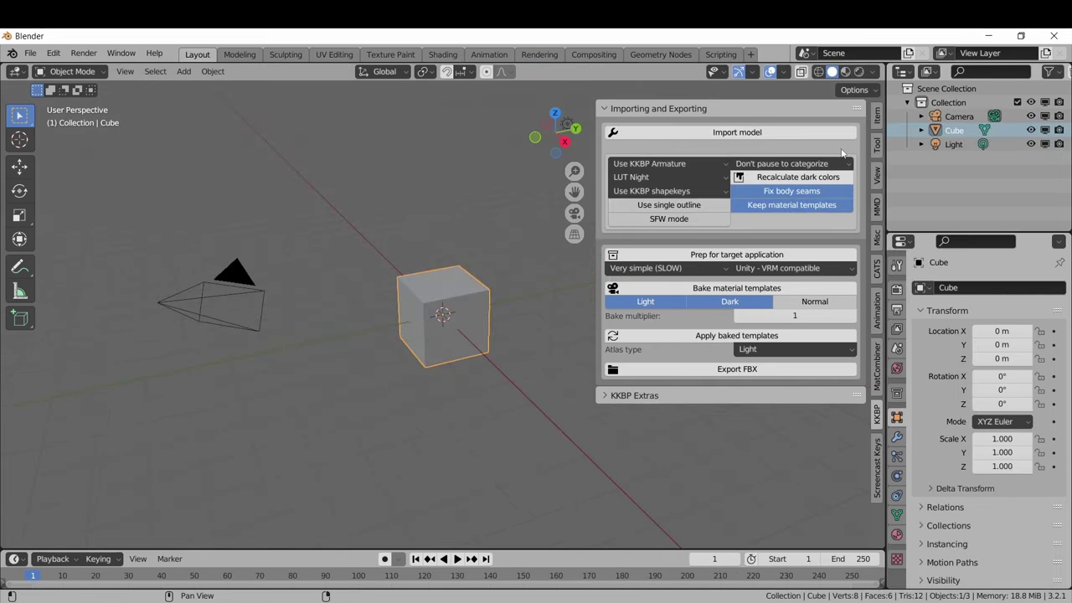
Step: Open the KKBP categorization dropdown to pick an import option
click(846, 165)
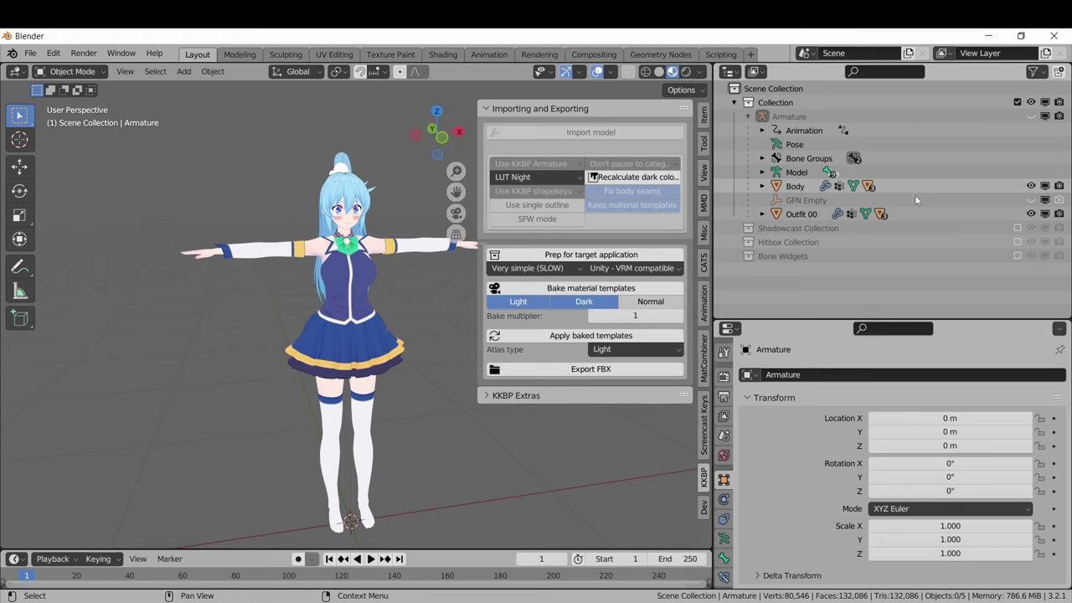
Step: Unhide Top alt A Outfit 00, move it above the character, then undo to hide it again
click(762, 214)
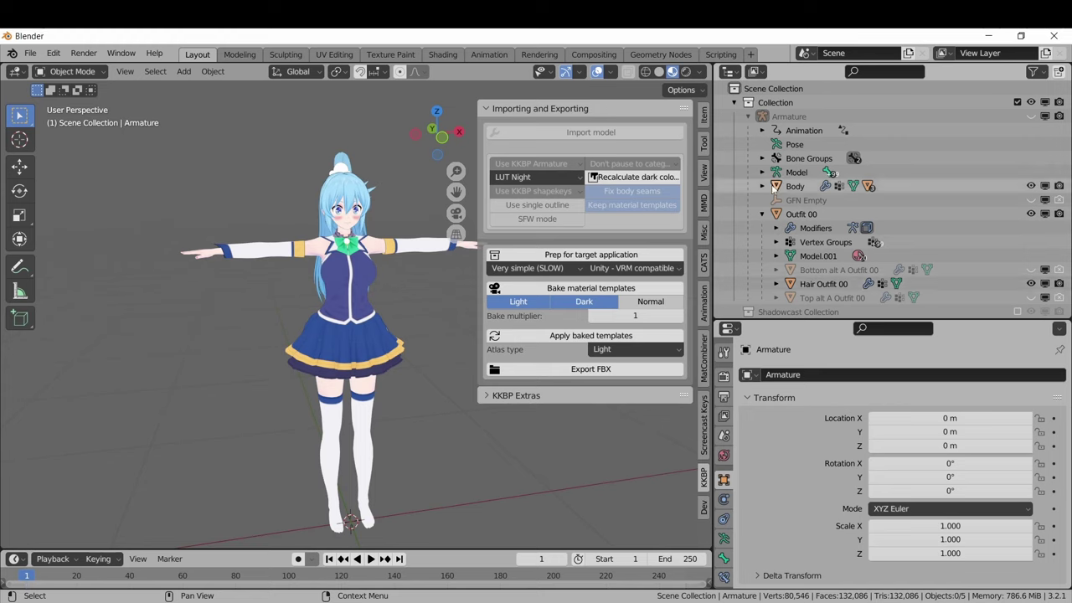
click(762, 186)
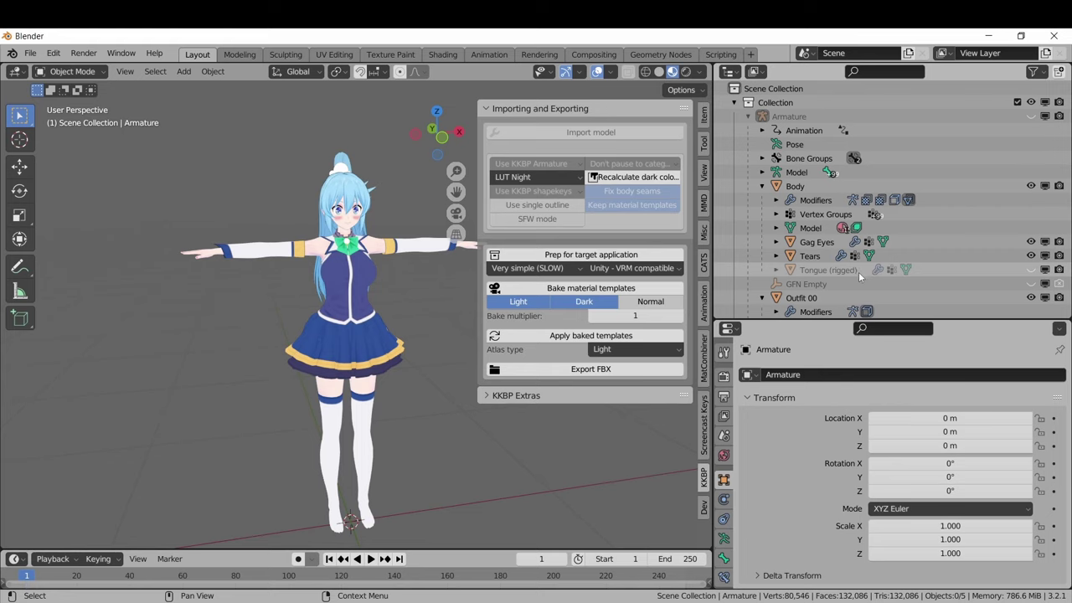
scroll(858, 271, down, 1)
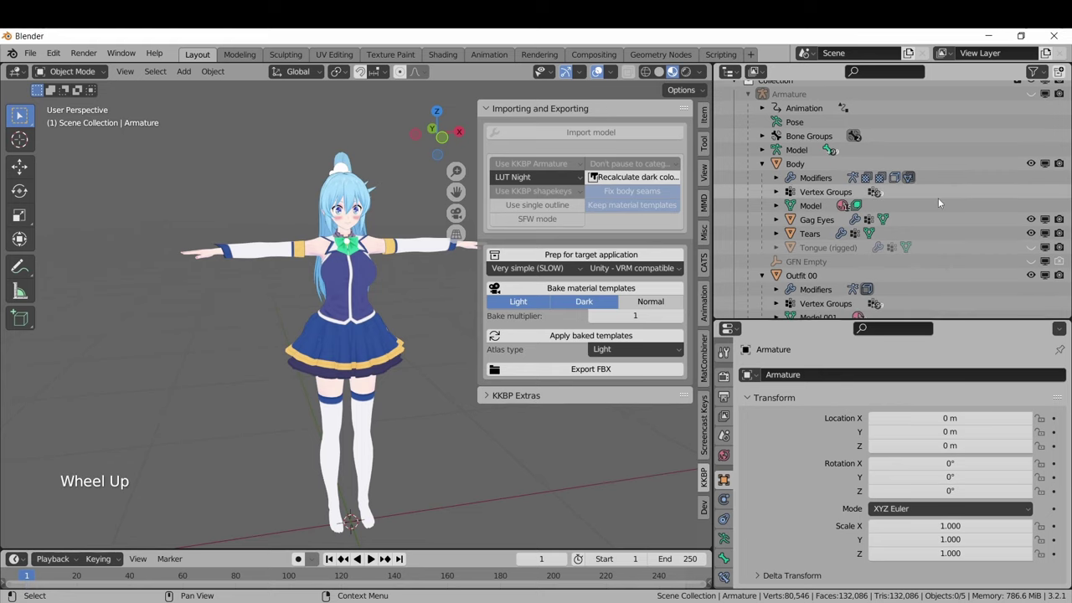
scroll(938, 201, down, 4)
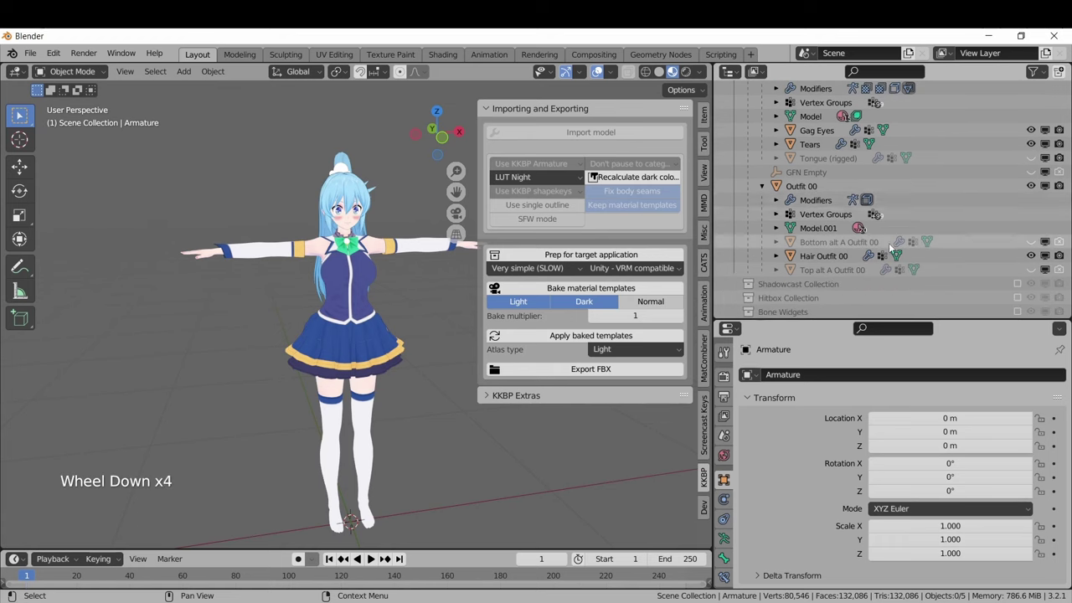
click(831, 269)
click(1031, 269)
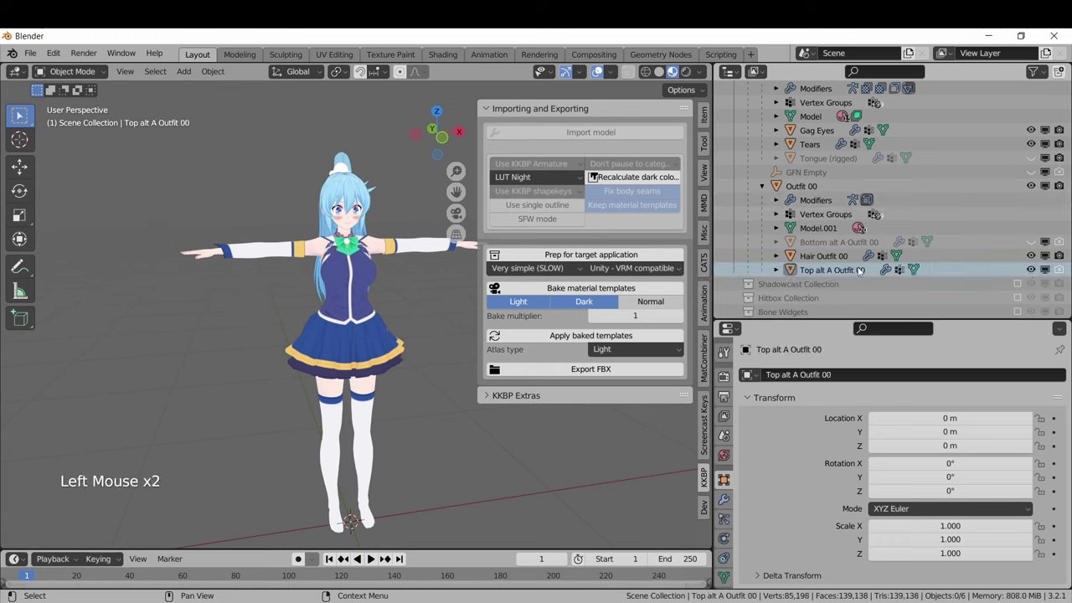
click(846, 270)
key(g)
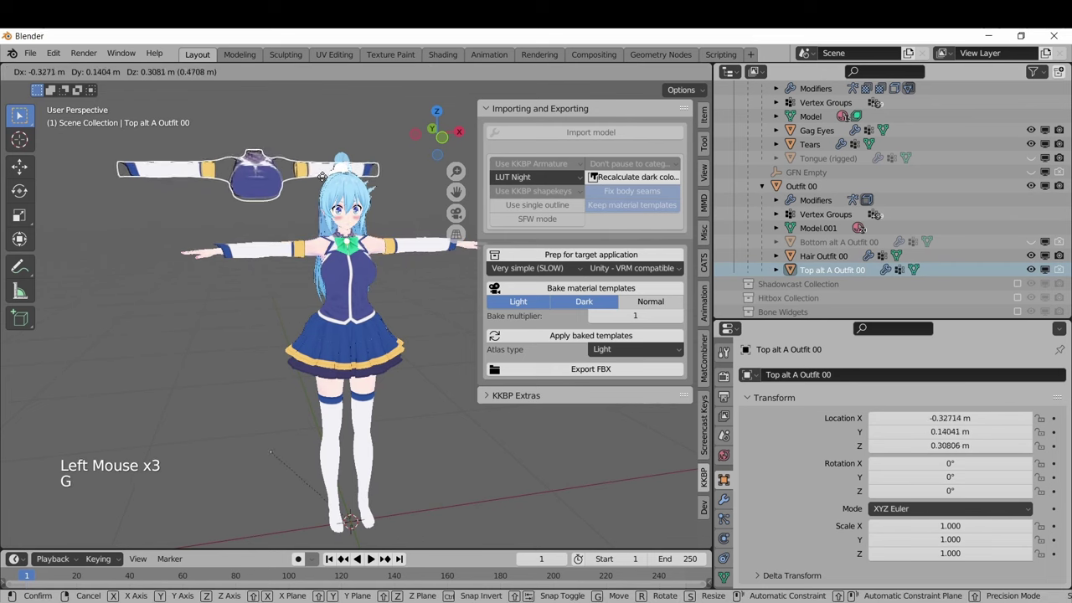
click(304, 172)
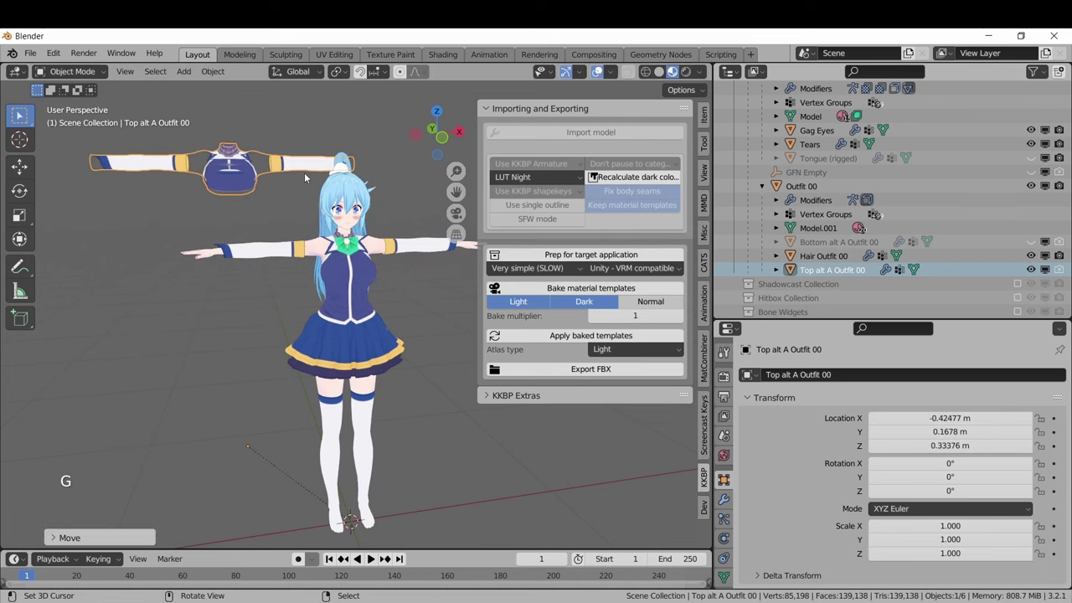
key(ctrl+z)
key(ctrl+z)
key(ctrl+z)
key(ctrl+z)
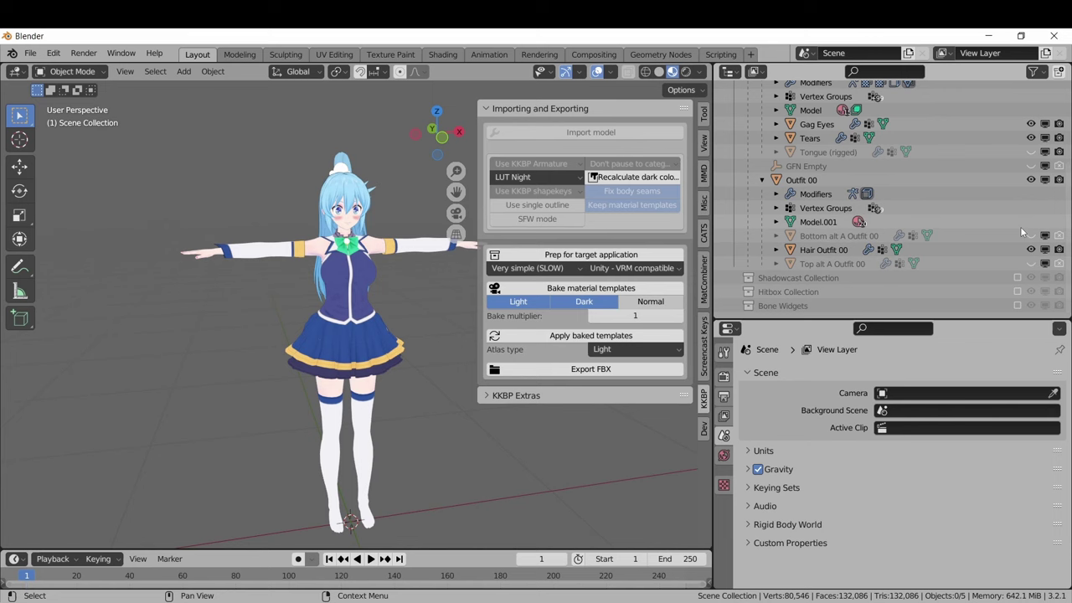
Step: Include the Shadowcast Collection, move its figure to the left, then exclude it again
click(1017, 279)
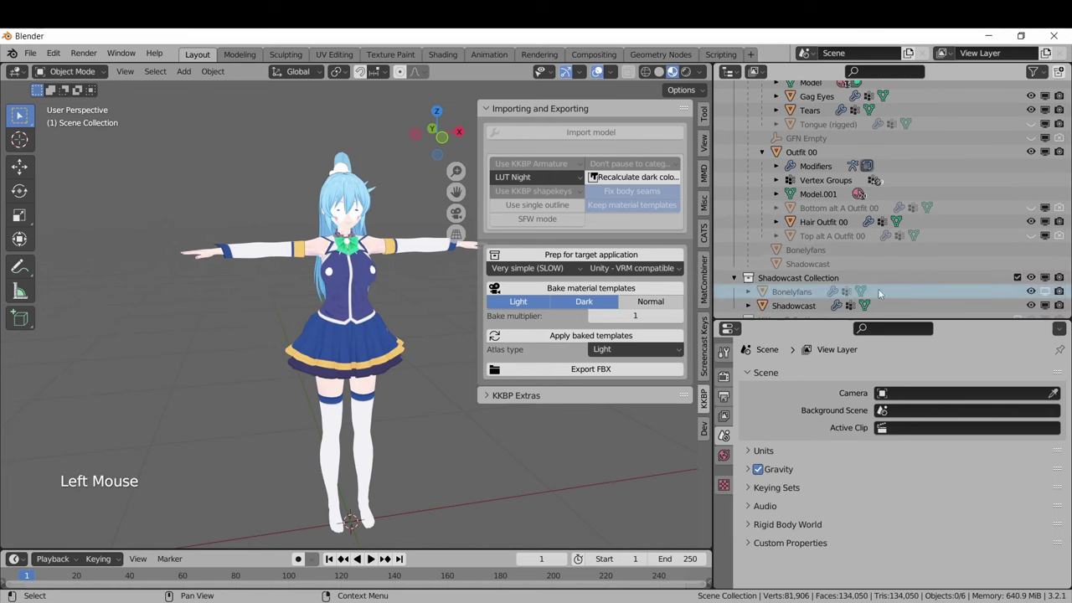
double_click(807, 307)
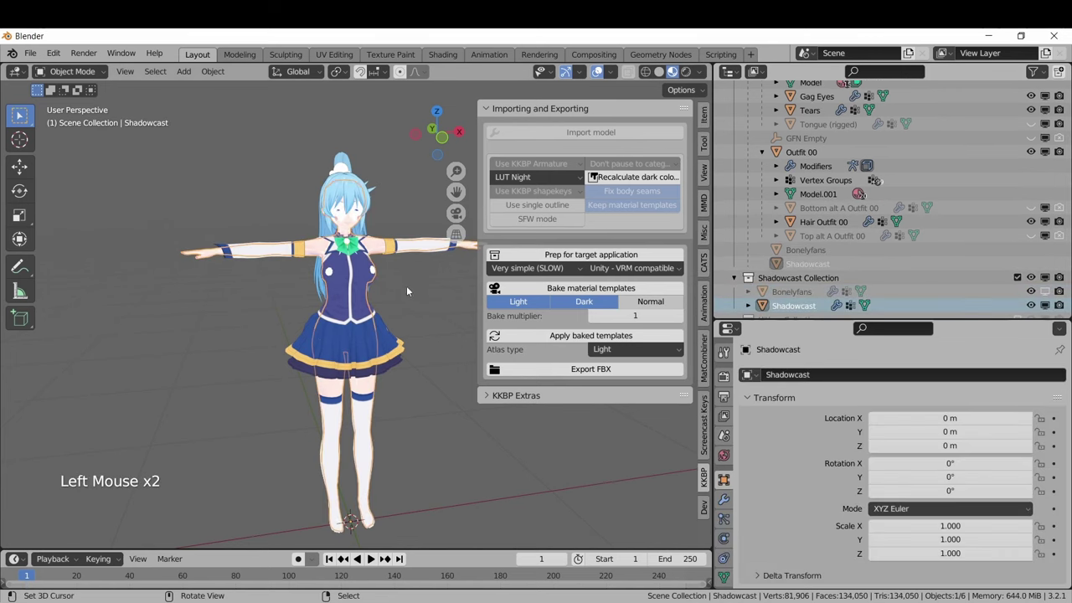
key(g)
click(231, 256)
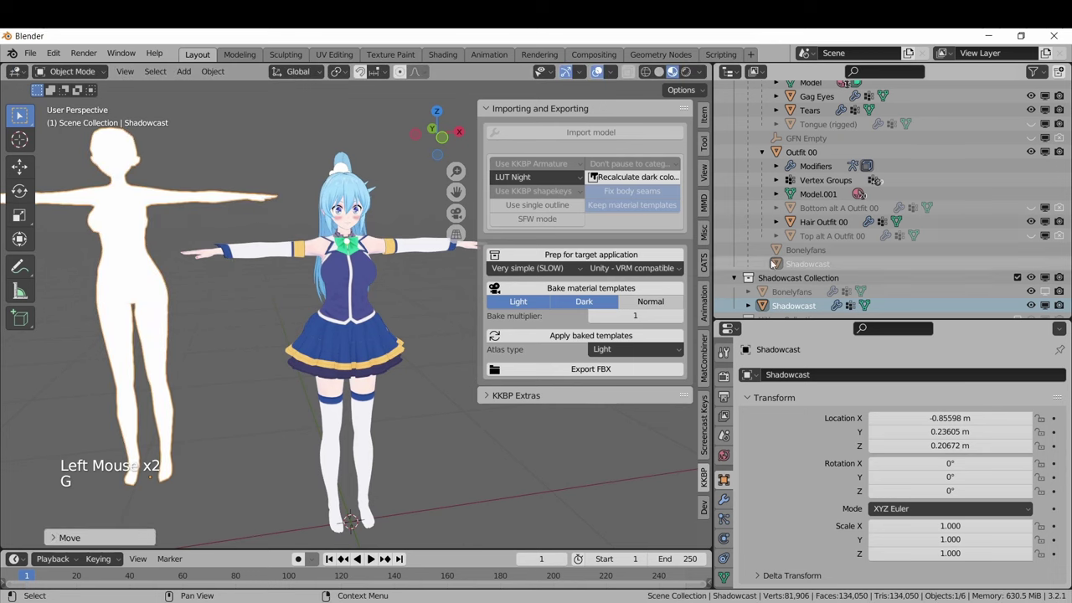
click(1017, 277)
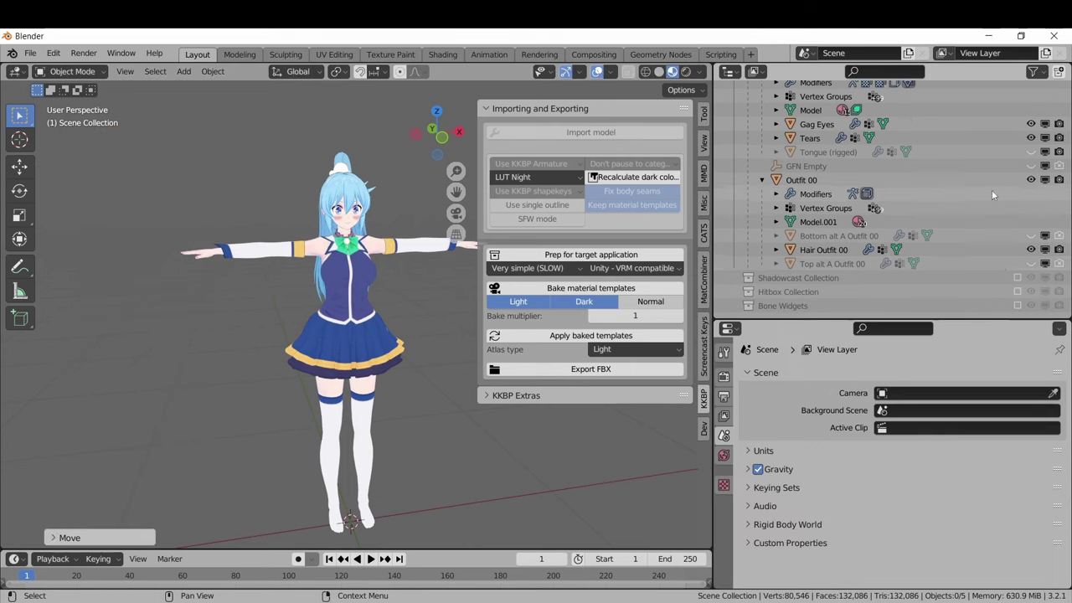
Step: Include the Hitbox Collection, move the hitbox figure beside the character, then exclude it again
click(1017, 291)
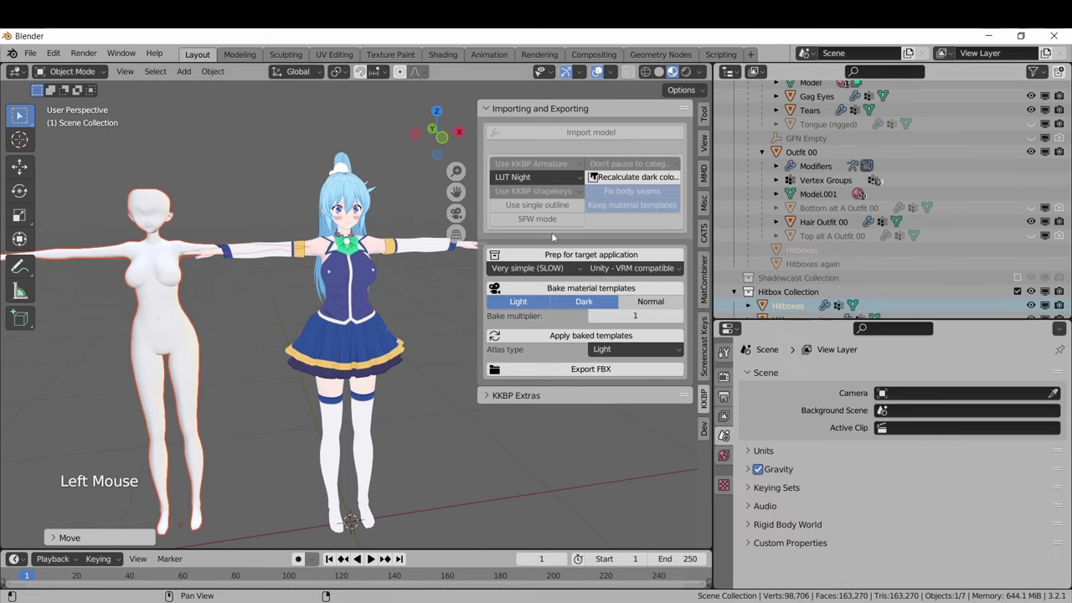
scroll(820, 276, down, 1)
click(798, 298)
key(g)
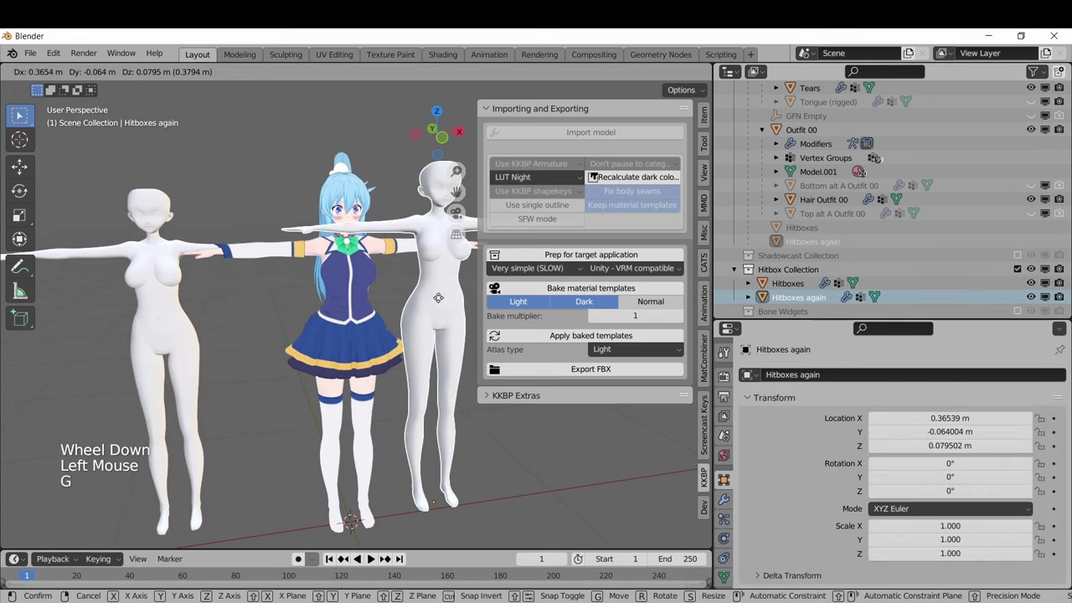
click(438, 297)
click(1017, 269)
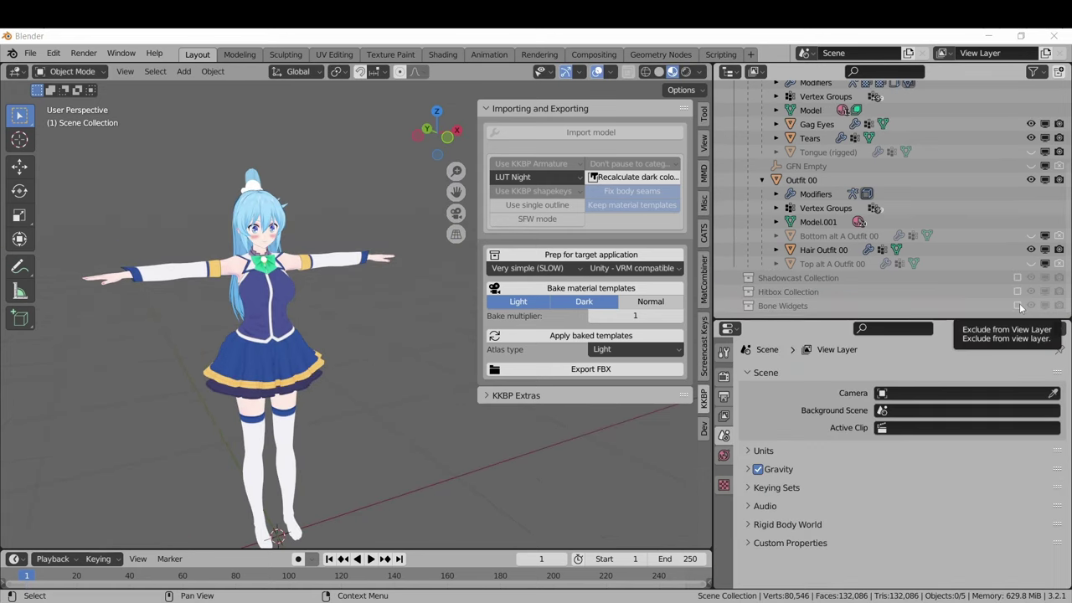
Step: Include the Bone Widgets collection and scroll down through the Outliner
click(1017, 306)
scroll(954, 188, down, 1)
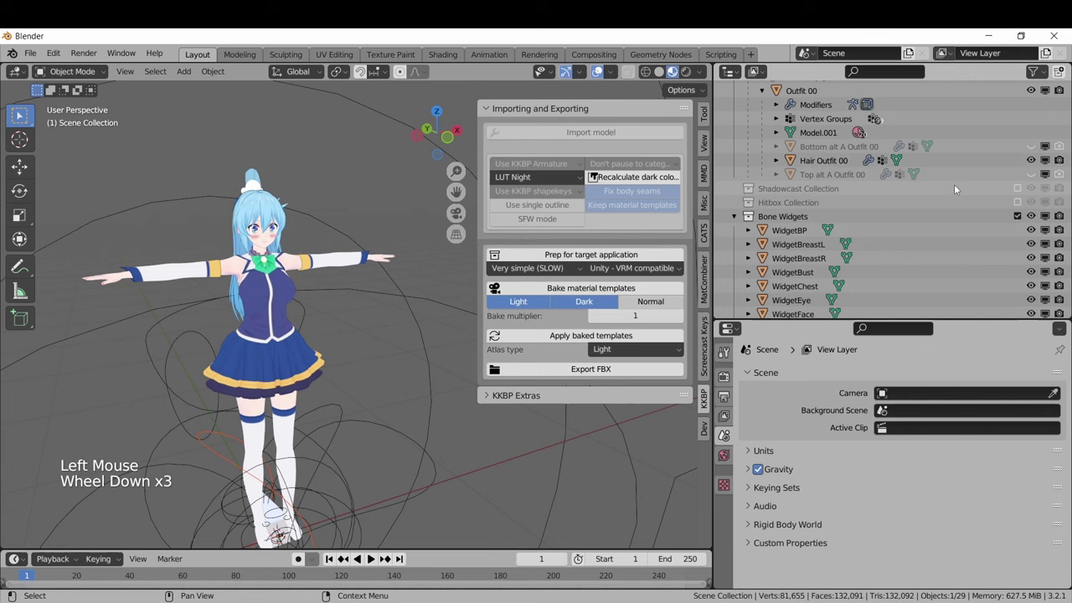
scroll(953, 181, down, 1)
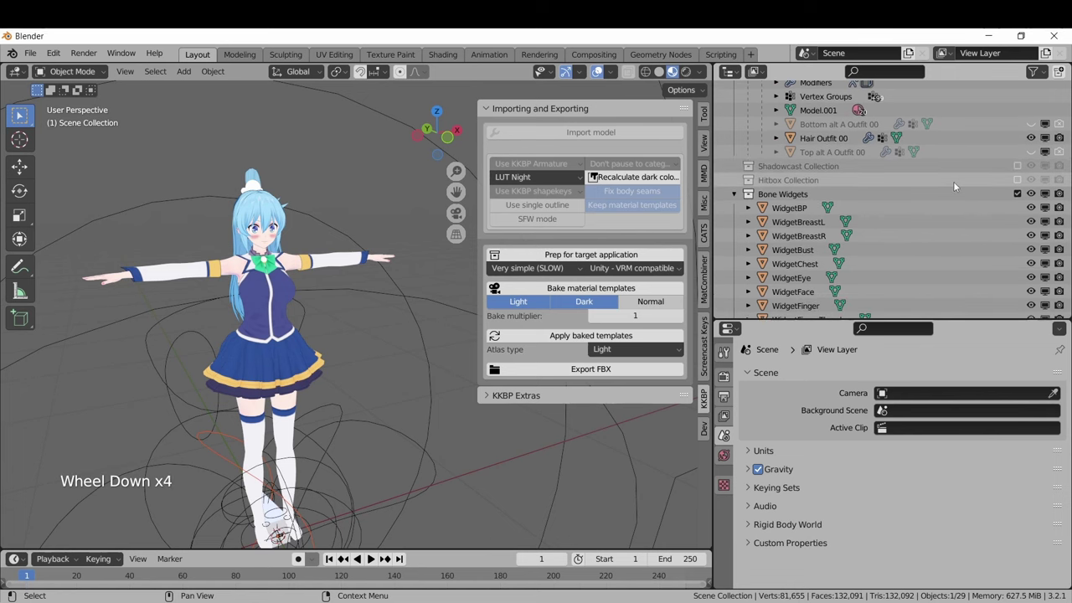
scroll(952, 189, down, 6)
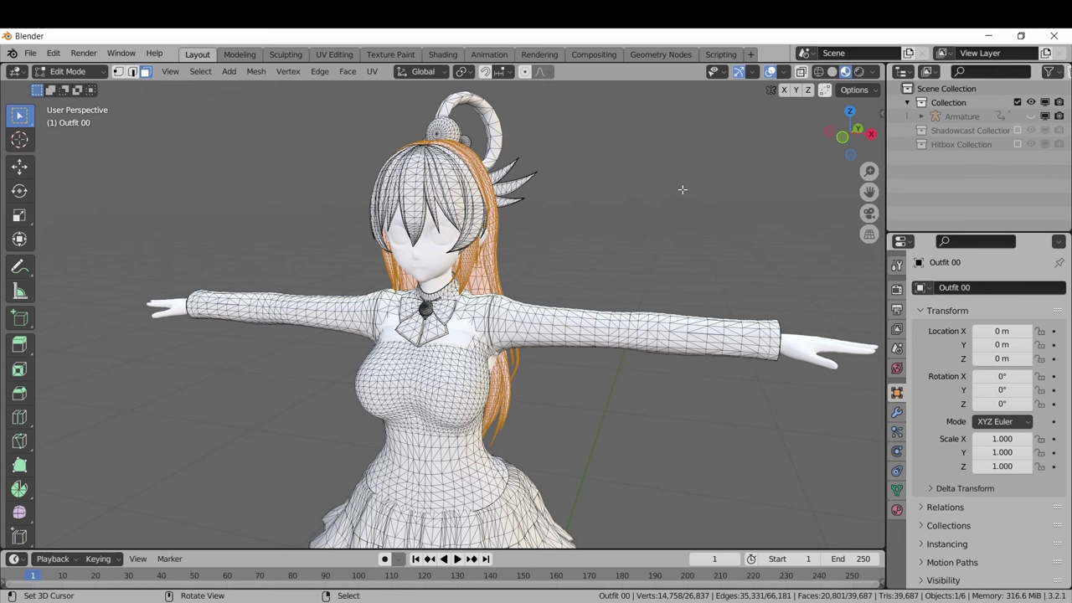
Step: Separate the selected hair from Outfit 00 into its own object
middle_drag(682, 190, 608, 201)
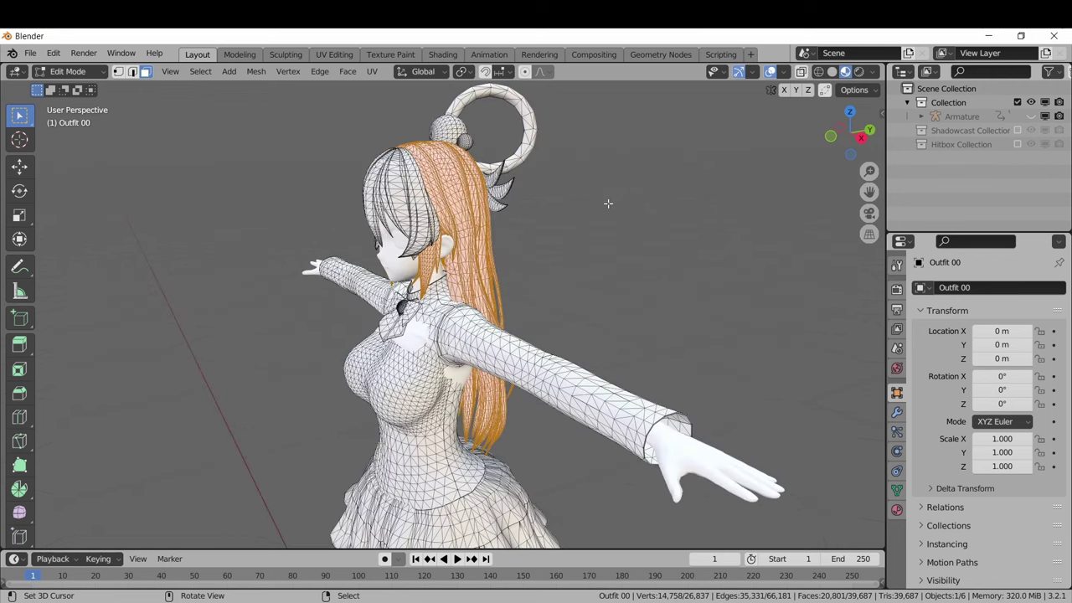
key(p)
click(609, 207)
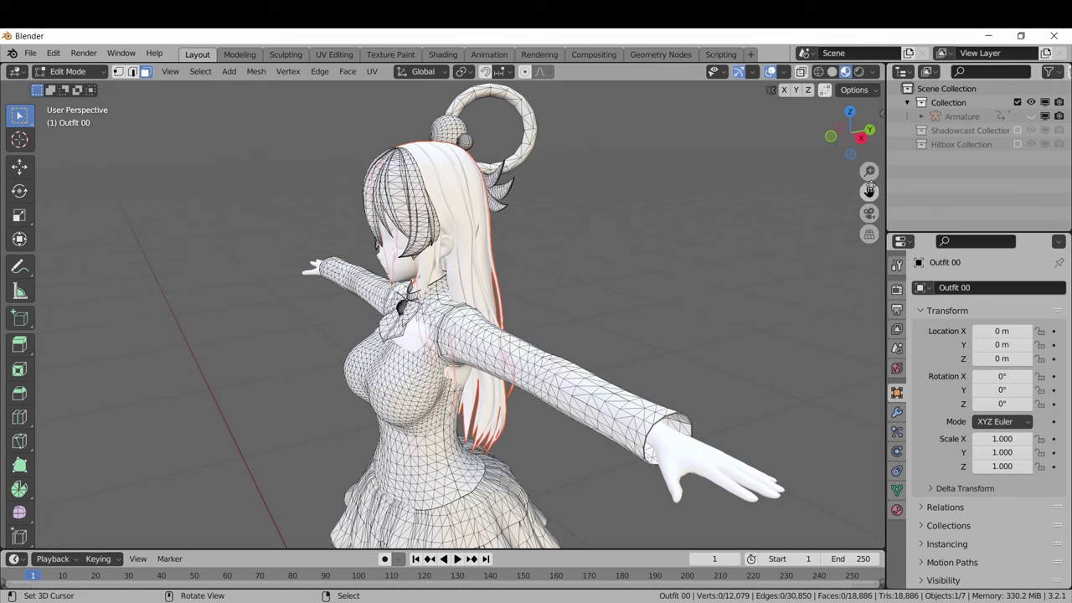
Step: Rename the new Outfit 00.001 object to 'Hair Outfit 00' in the enlarged Outliner
drag(886, 164, 733, 156)
click(767, 117)
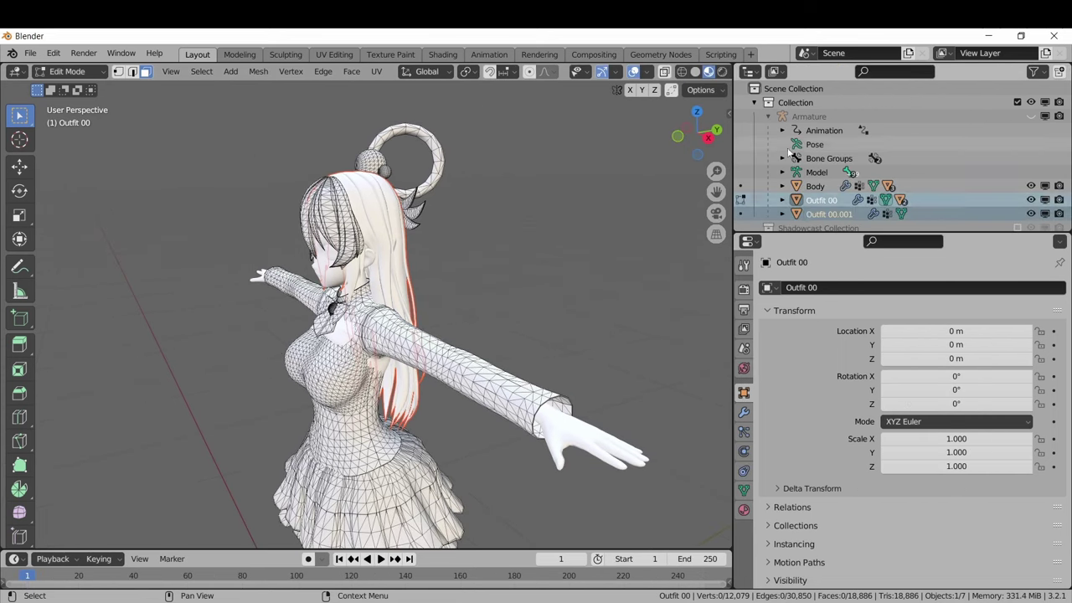
drag(797, 235, 793, 287)
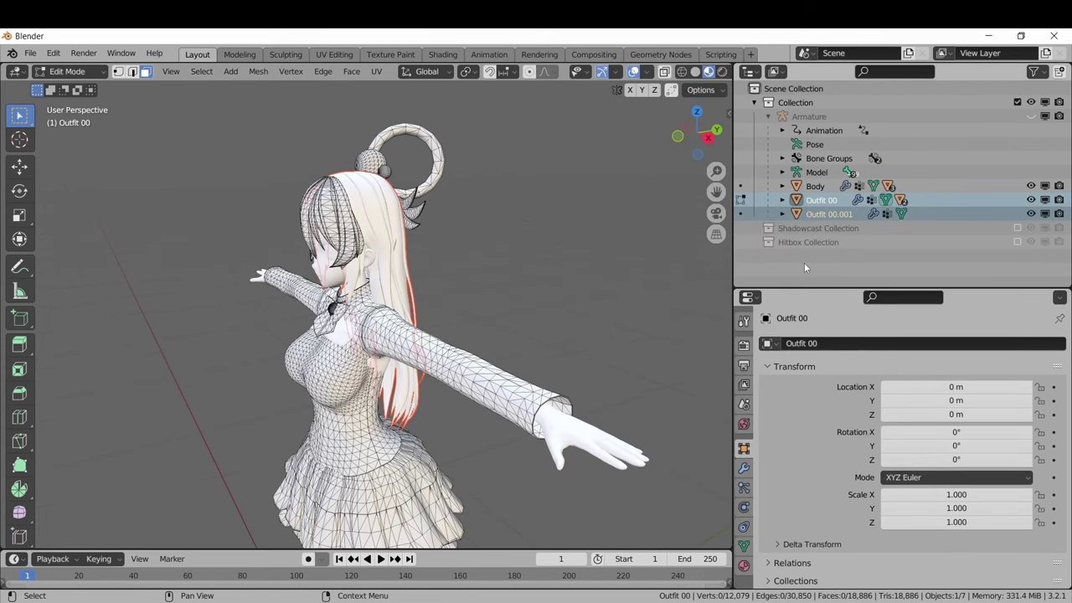
double_click(829, 214)
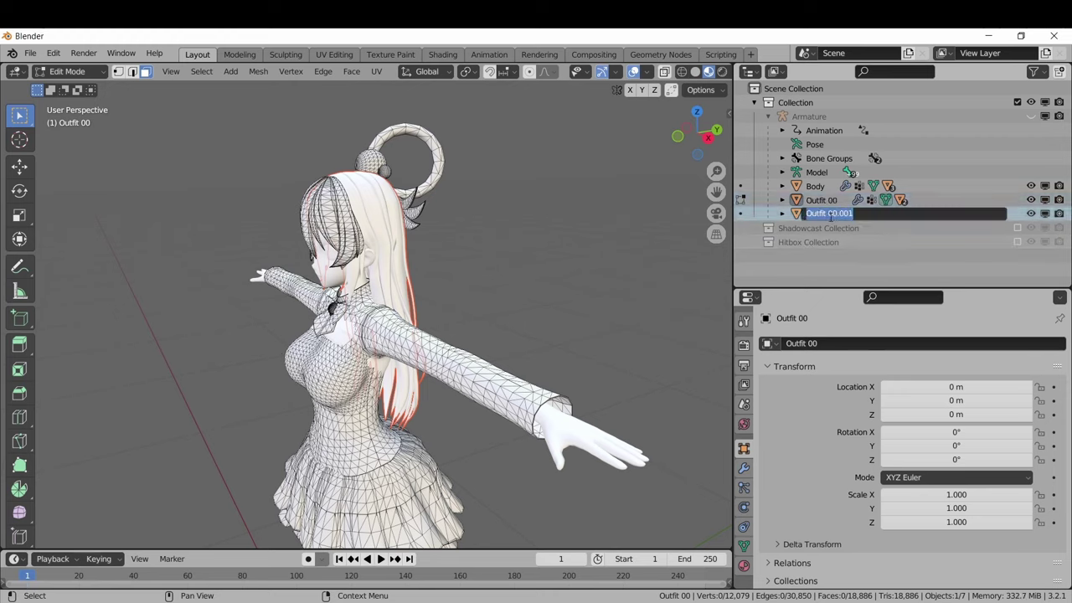
text(Hair 0)
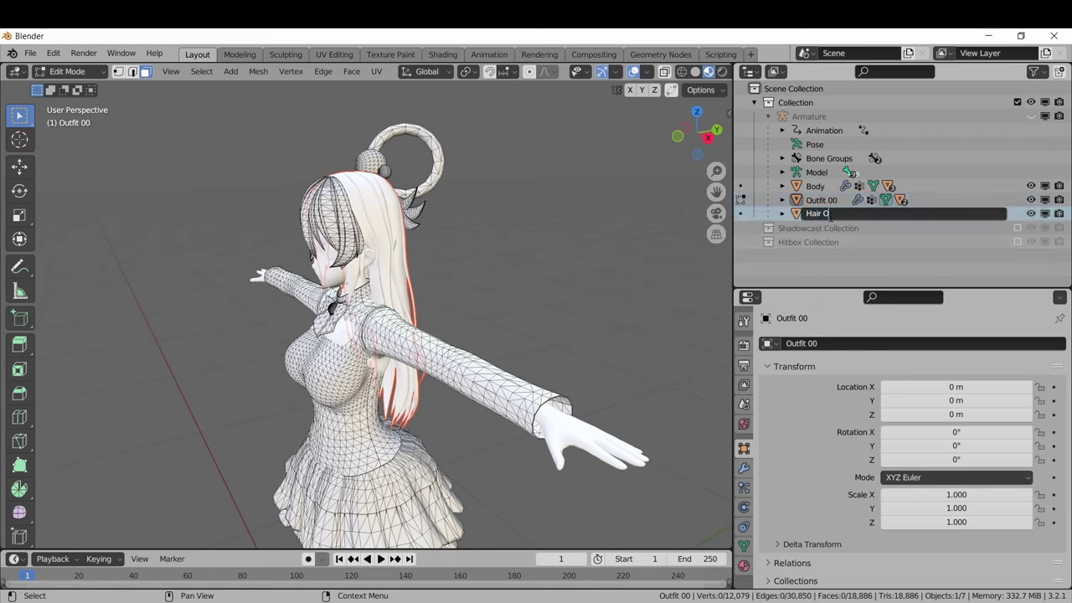
text(utfit 00)
key(Return)
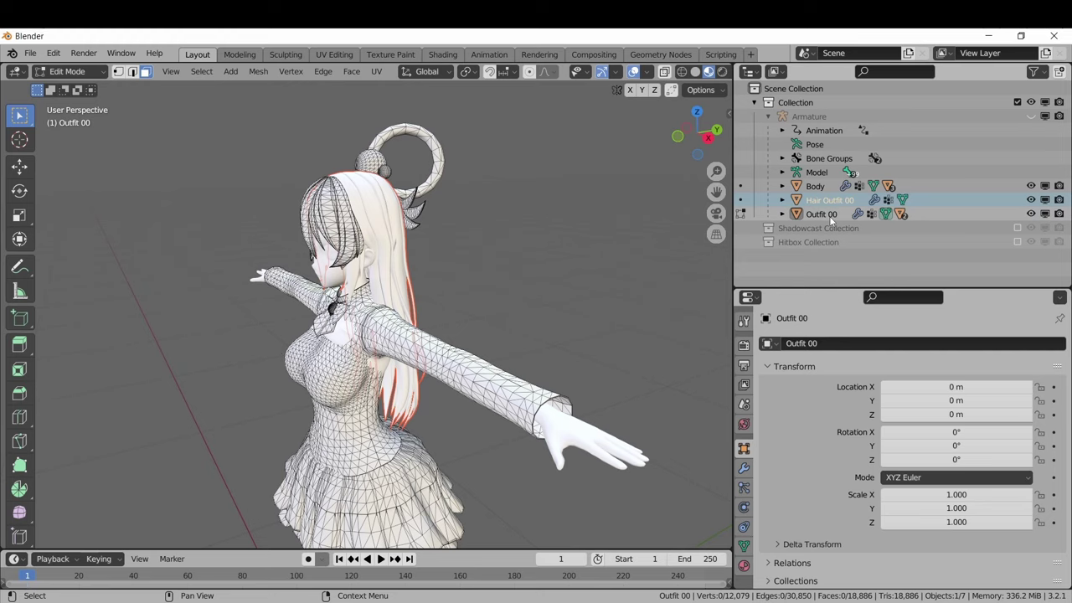
click(820, 215)
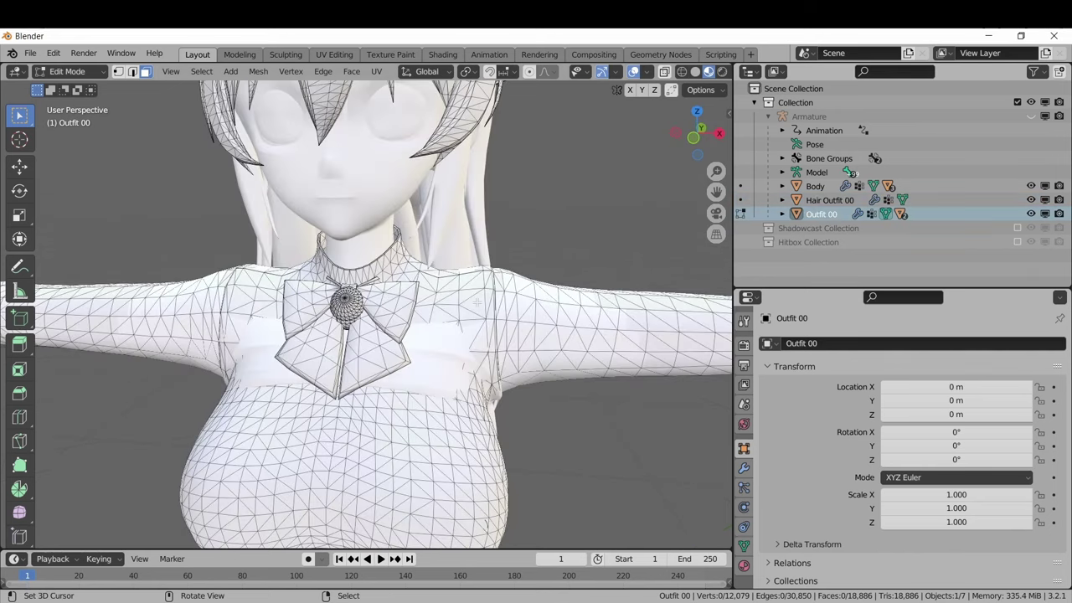
Step: Select all bow faces by material and separate them into a new object
click(366, 345)
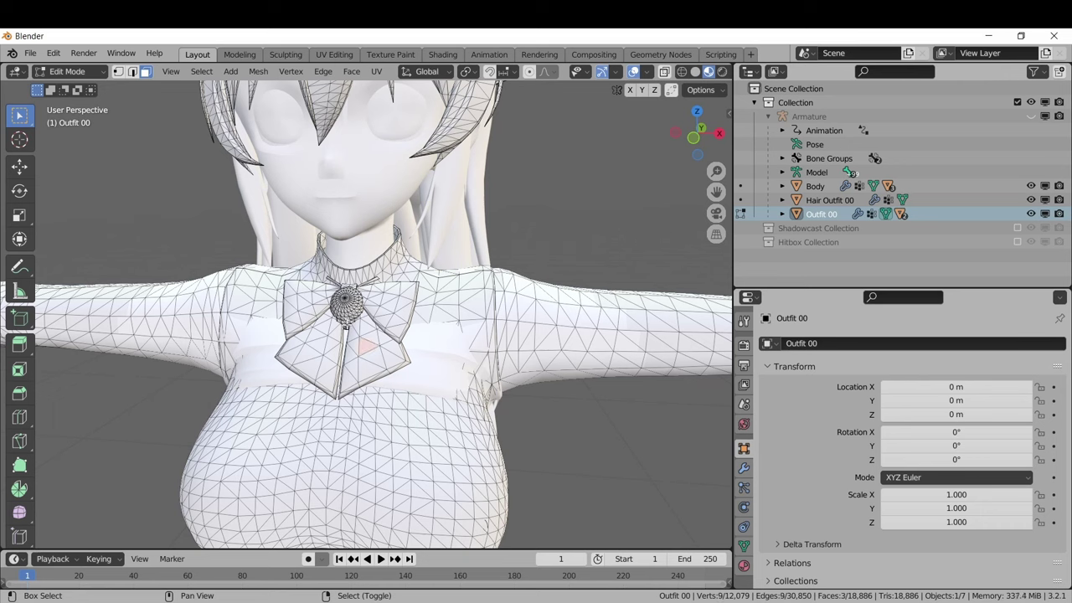
key(shift+g)
click(345, 324)
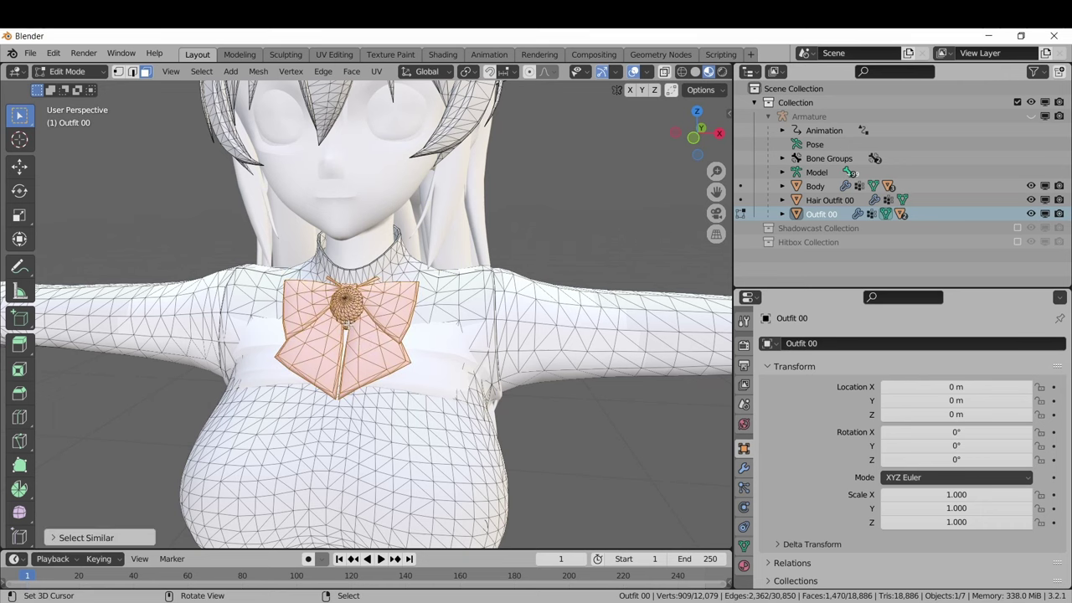
key(p)
click(347, 326)
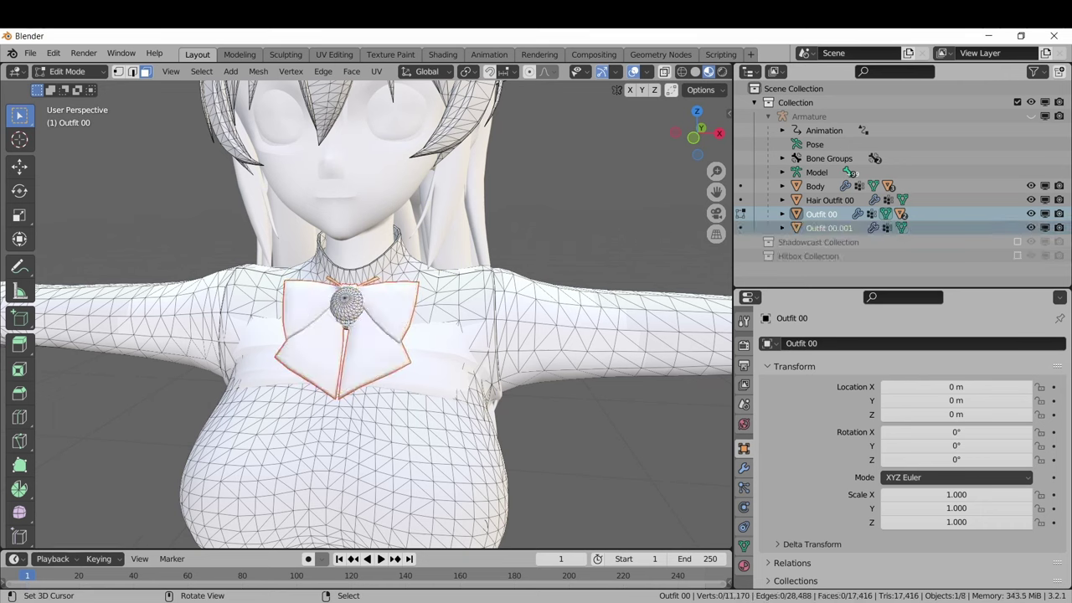
Step: Rename the new bow object to 'Bow Outfit 00'
double_click(829, 227)
text(Bow)
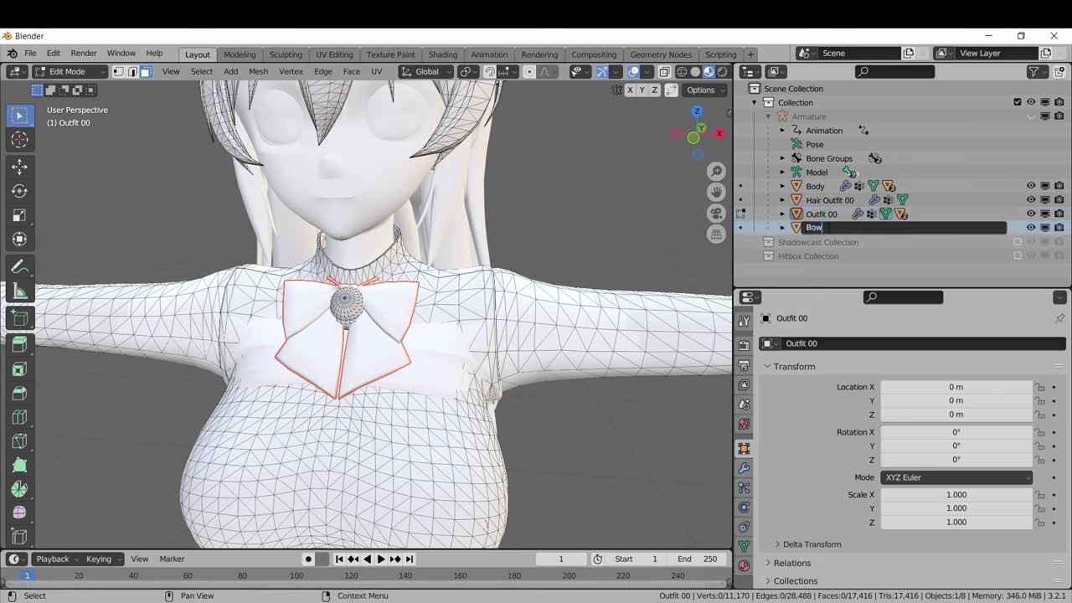
text( Outfit 00)
key(Return)
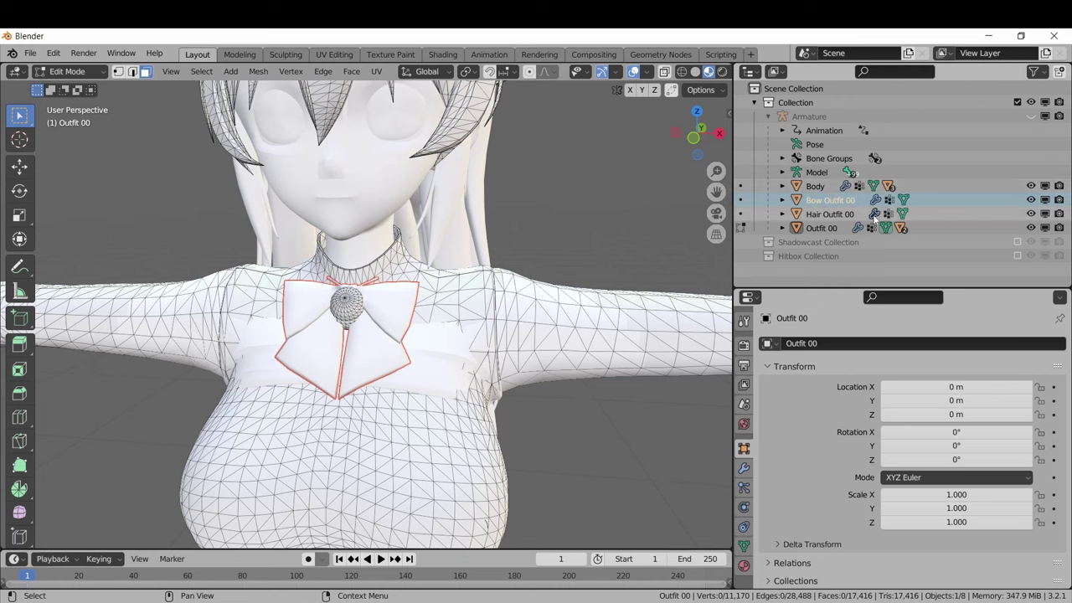
key(KP_Decimal)
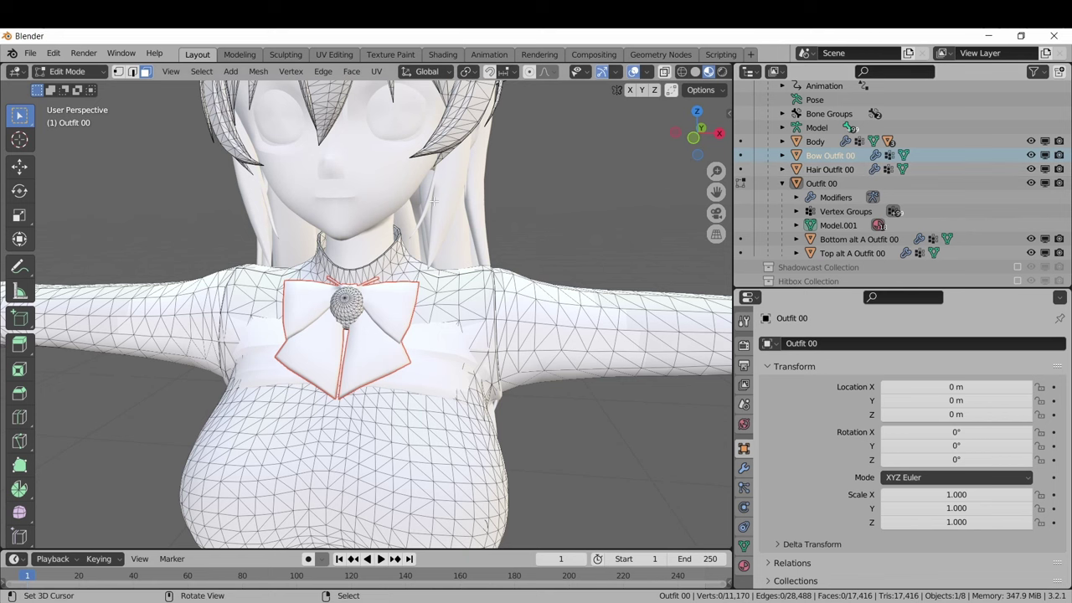
Step: Finish KKBP categorization, then test-move Bow Outfit 00 and cancel to confirm it's separate
key(n)
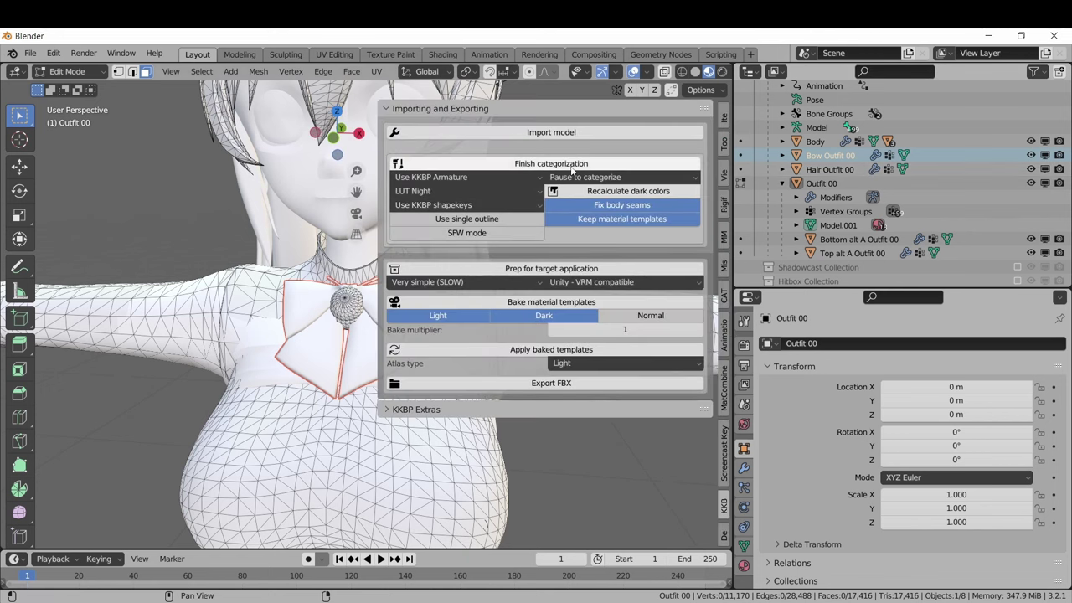
click(620, 164)
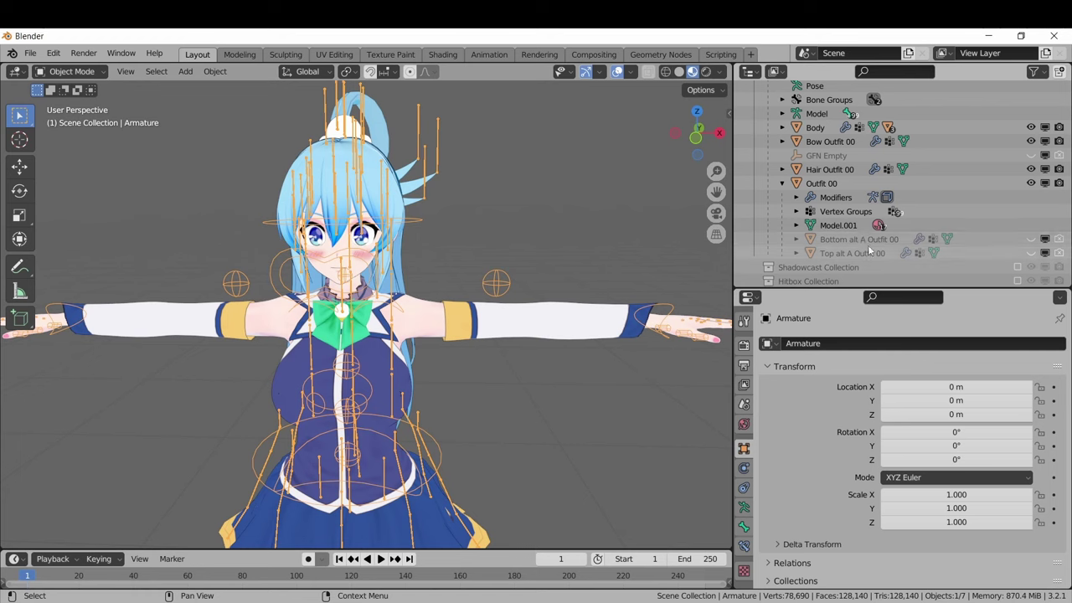
click(833, 142)
key(g)
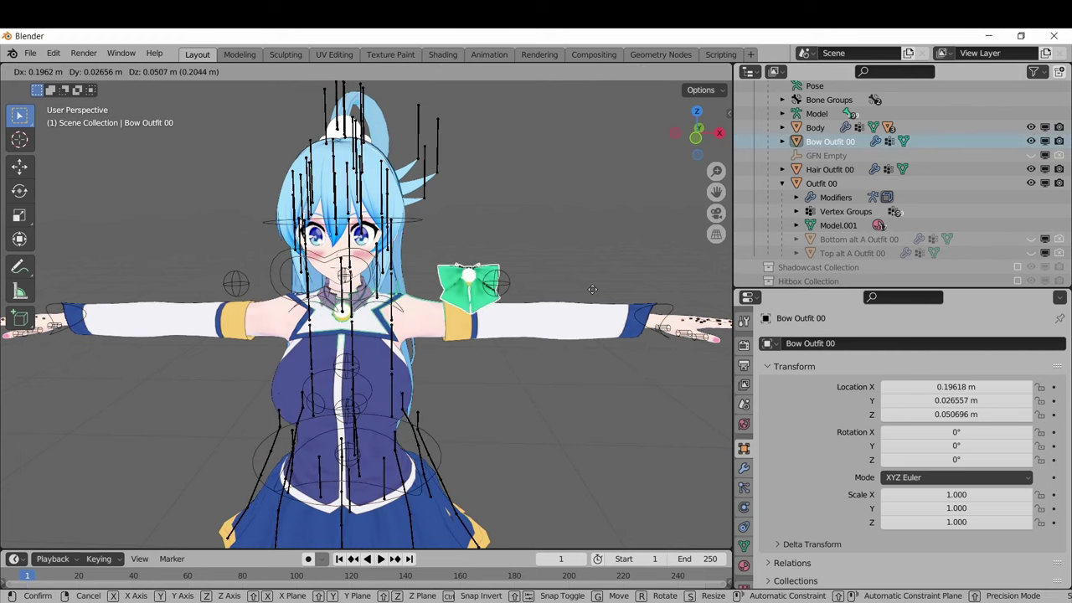
key(Escape)
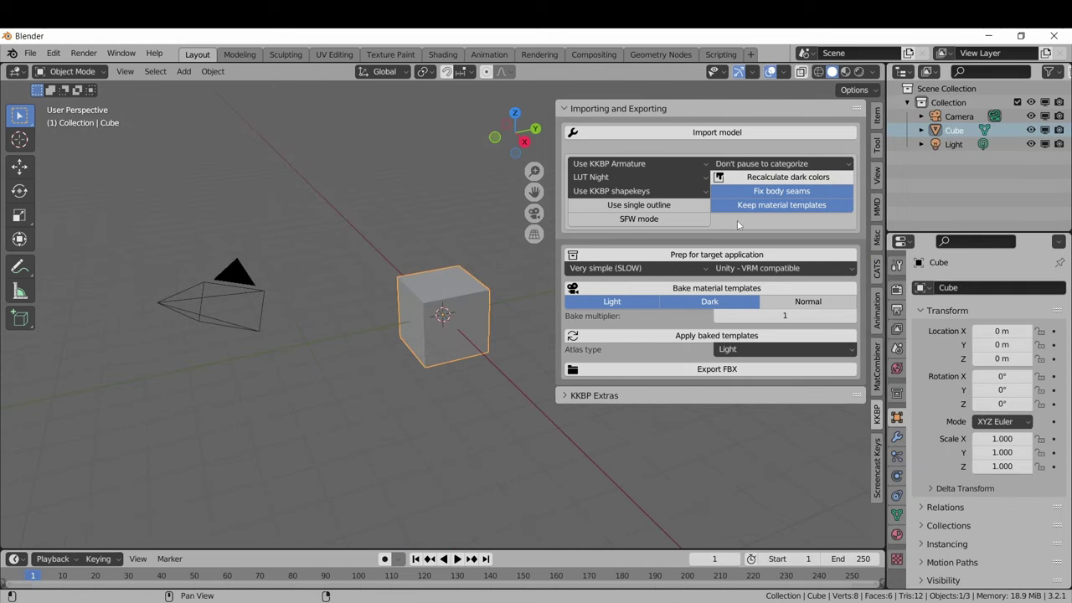
Step: Open the dark colours dropdown to check the LUT Night option
click(685, 177)
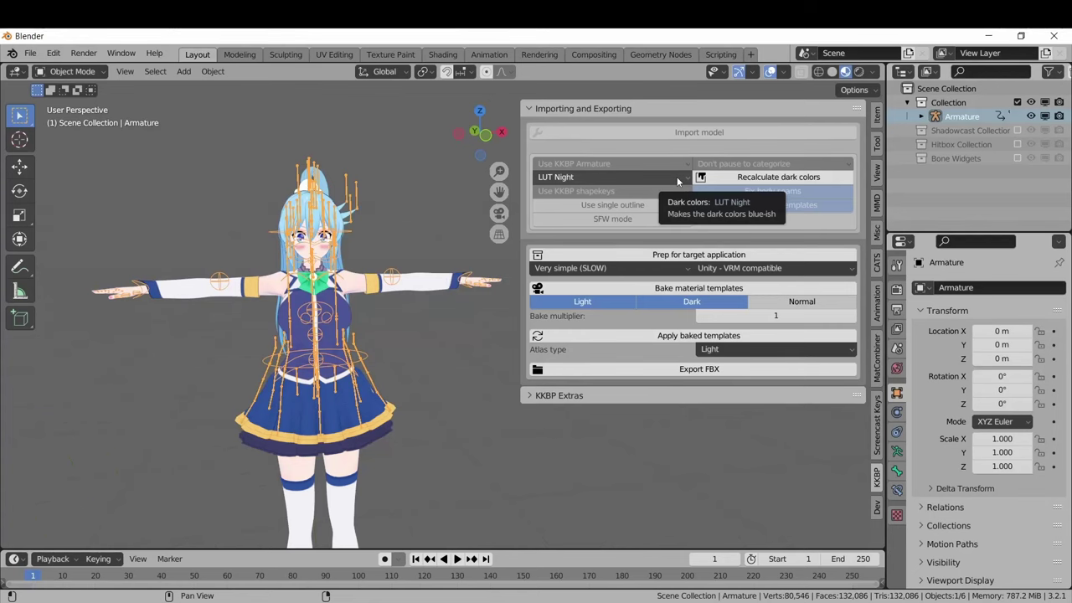
Step: Switch dark colours to LUT Sunset and recalculate them, confirming the export folder
click(677, 177)
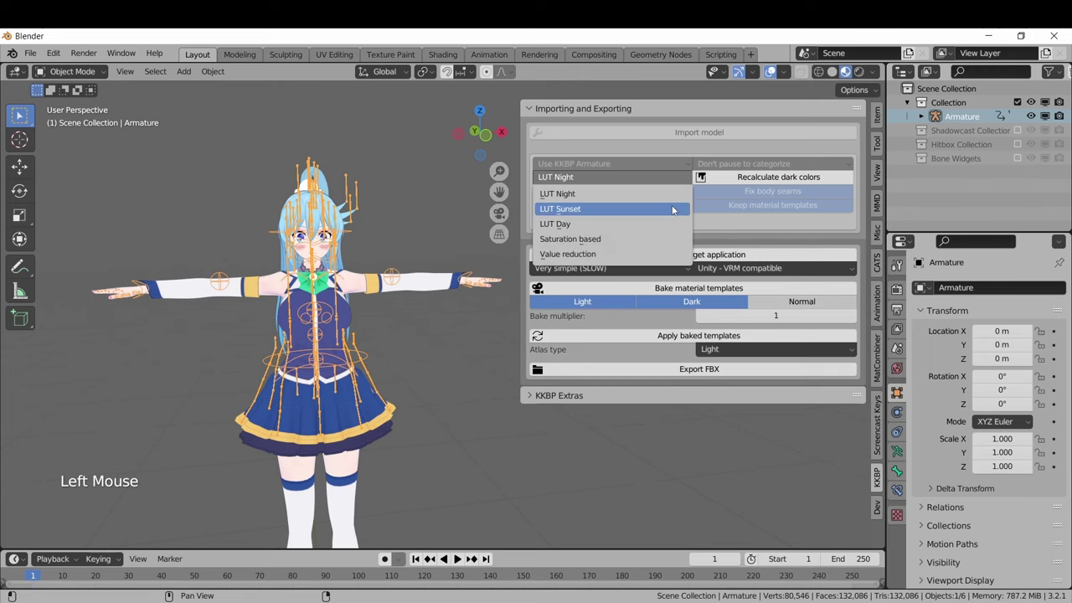
click(645, 206)
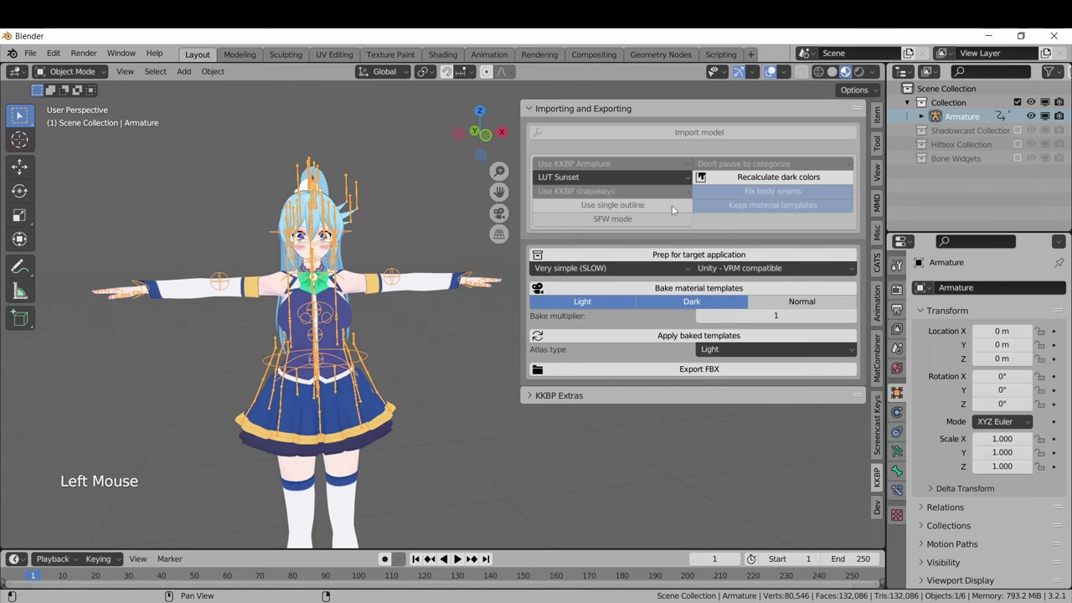
click(752, 178)
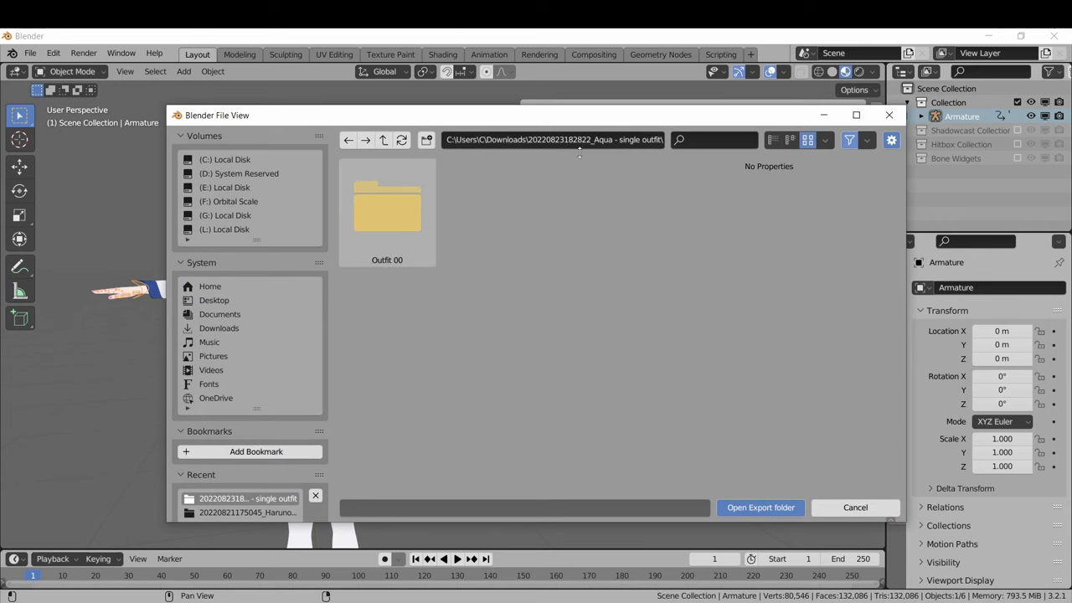
click(772, 508)
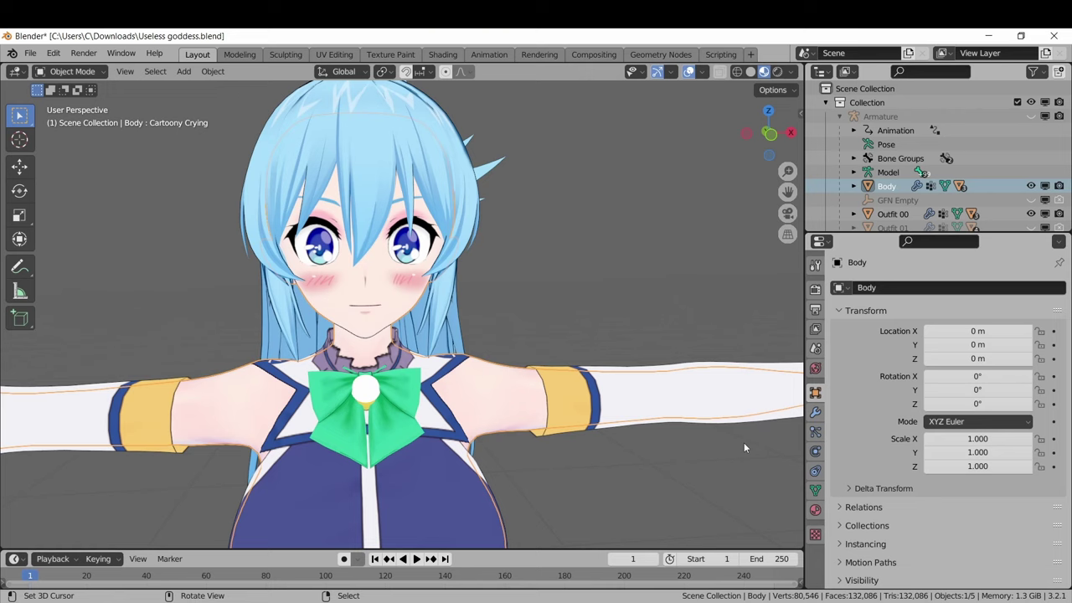
Step: Show the Body mesh's shape keys, set Fiery Eyes to 1 and play the animation
click(815, 490)
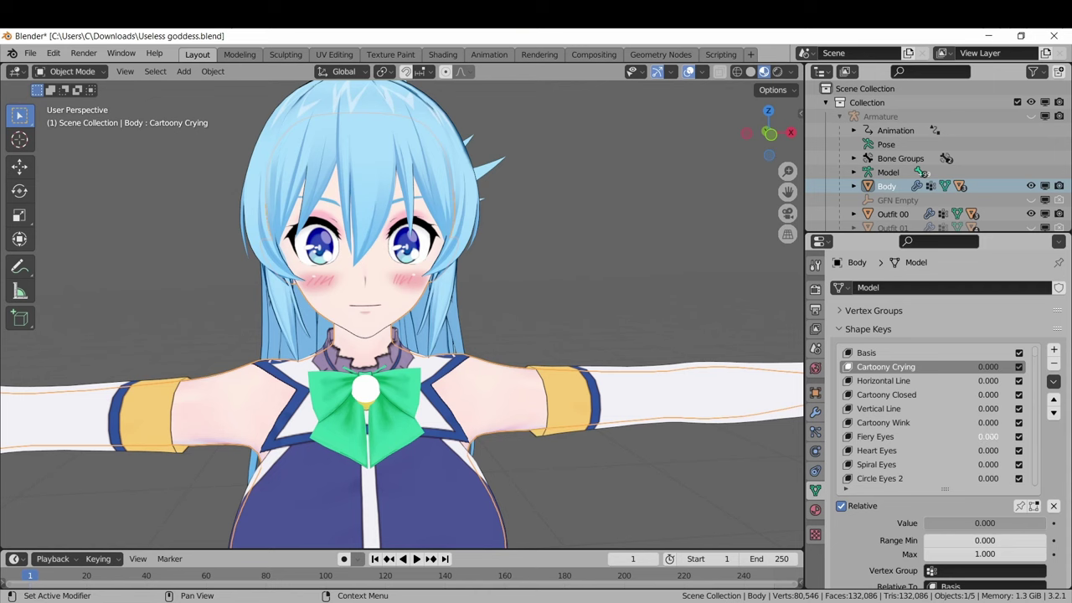
drag(988, 437, 1013, 437)
key(space)
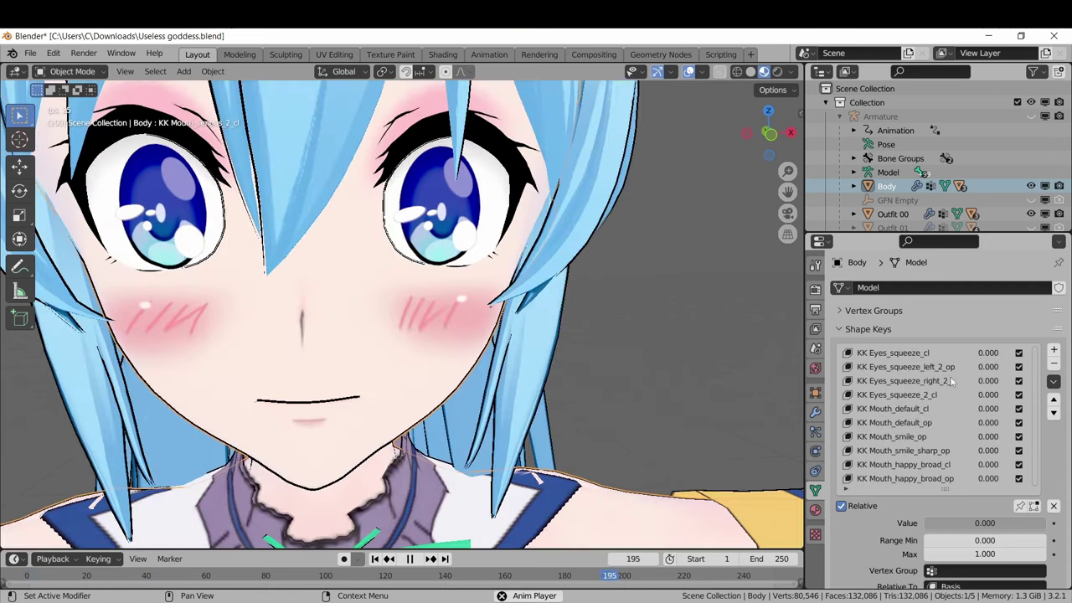
Step: Preview KK Mouth_default_op on its own, then step down through the following mouth shape keys
click(931, 423)
click(1019, 506)
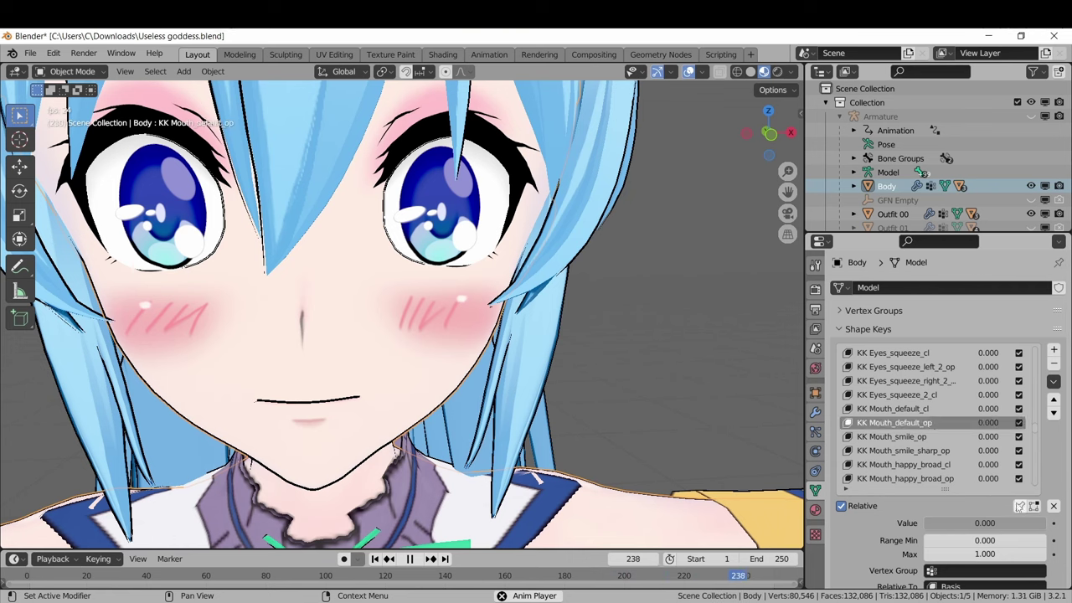
key(Down)
key(Down)
key(Down)
key(Down)
key(Down)
key(Down)
key(Down)
key(Down)
key(Down)
key(Down)
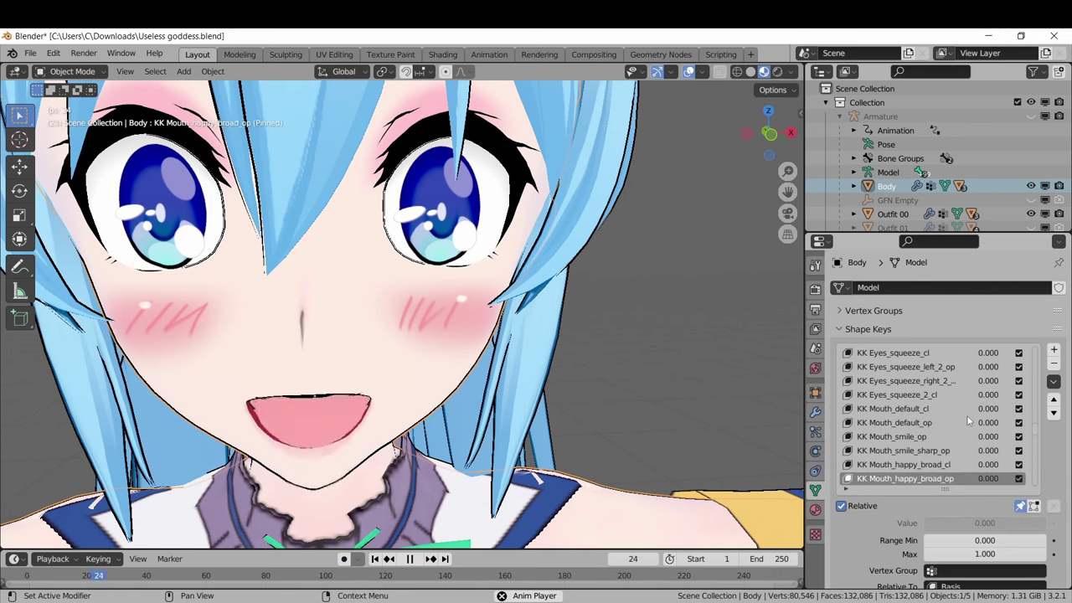
key(Down)
key(Down)
key(Down)
key(Down)
key(Down)
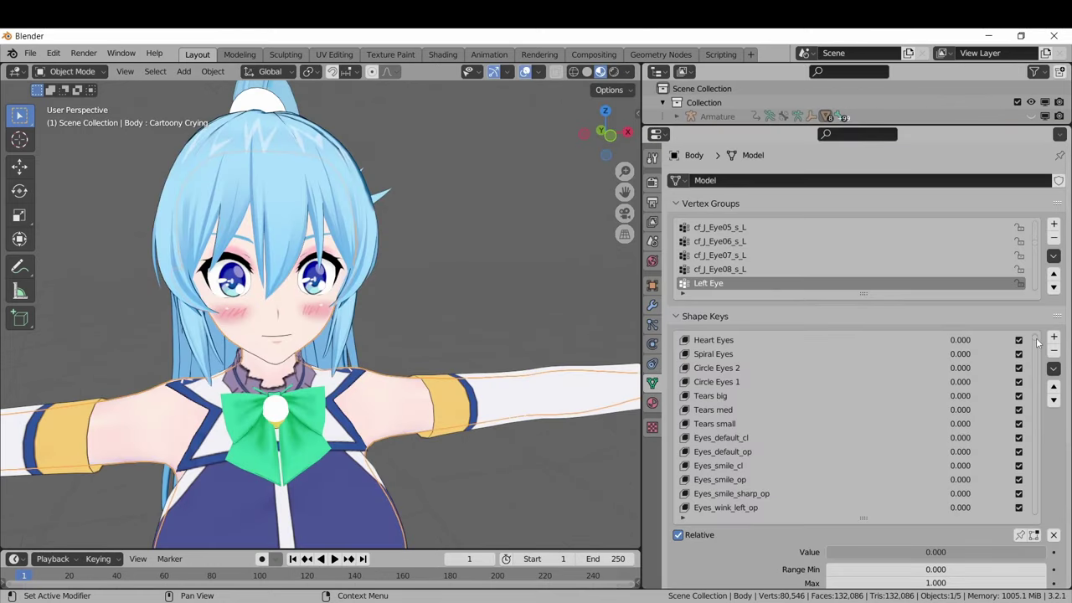
Step: Raise Lips and Tongue angry_2 keys to 1, reset them to 0, then raise KK Mouth_angry_2_op
drag(1037, 341, 1035, 397)
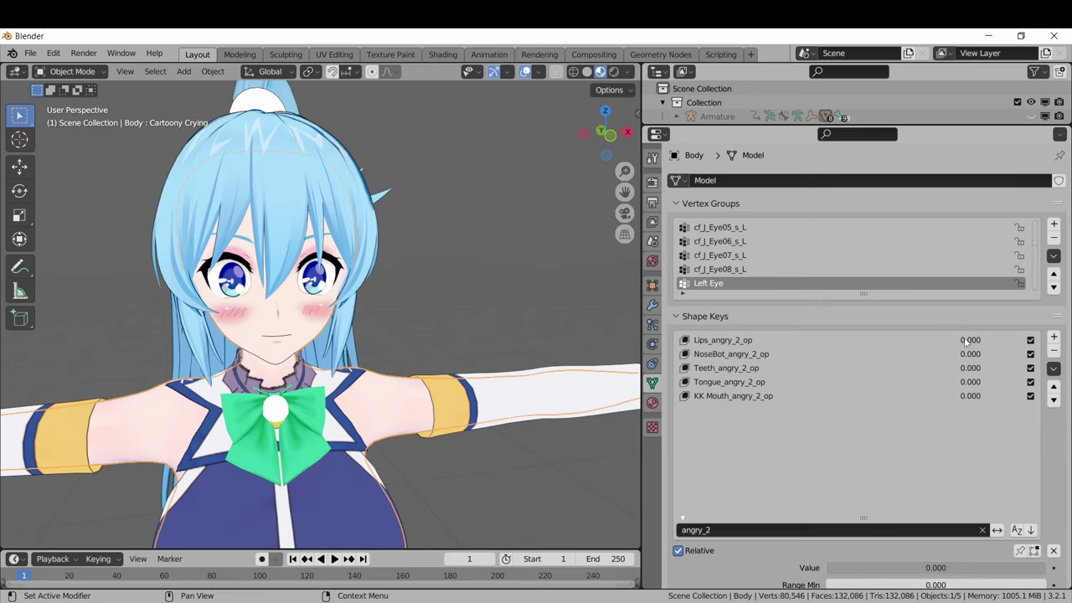
drag(968, 340, 1011, 383)
drag(974, 383, 1022, 383)
drag(969, 340, 921, 354)
key(BackSpace)
key(BackSpace)
drag(970, 396, 1021, 396)
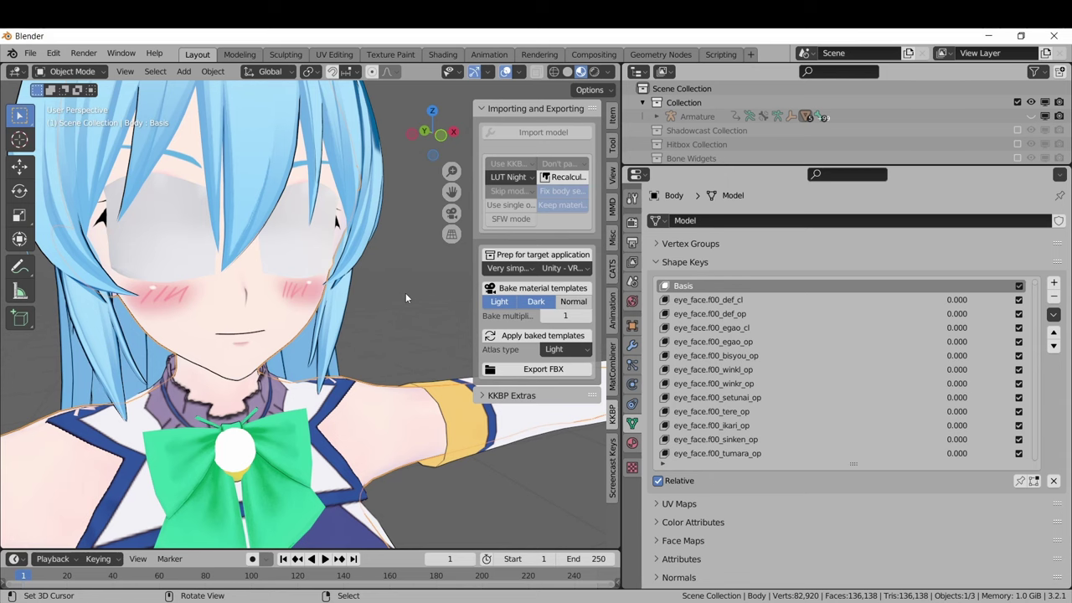
Step: In Edit Mode, select the eye-area faces sharing one material and delete those vertices
key(Tab)
key(x)
click(285, 249)
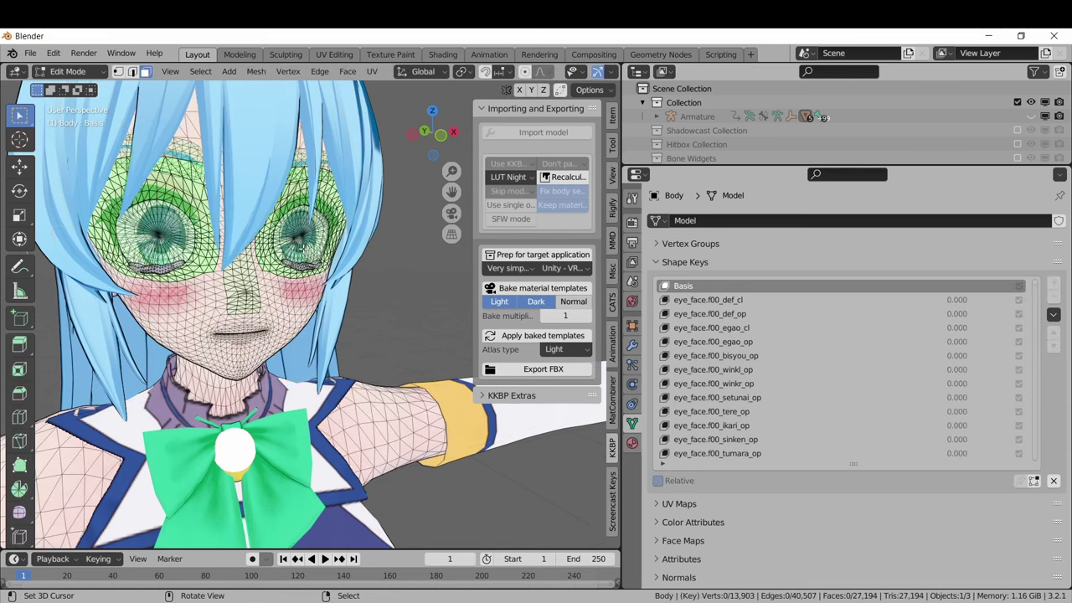
key(Tab)
scroll(370, 303, up, 5)
key(ctrl+z)
key(ctrl+z)
scroll(369, 303, down, 5)
key(shift+g)
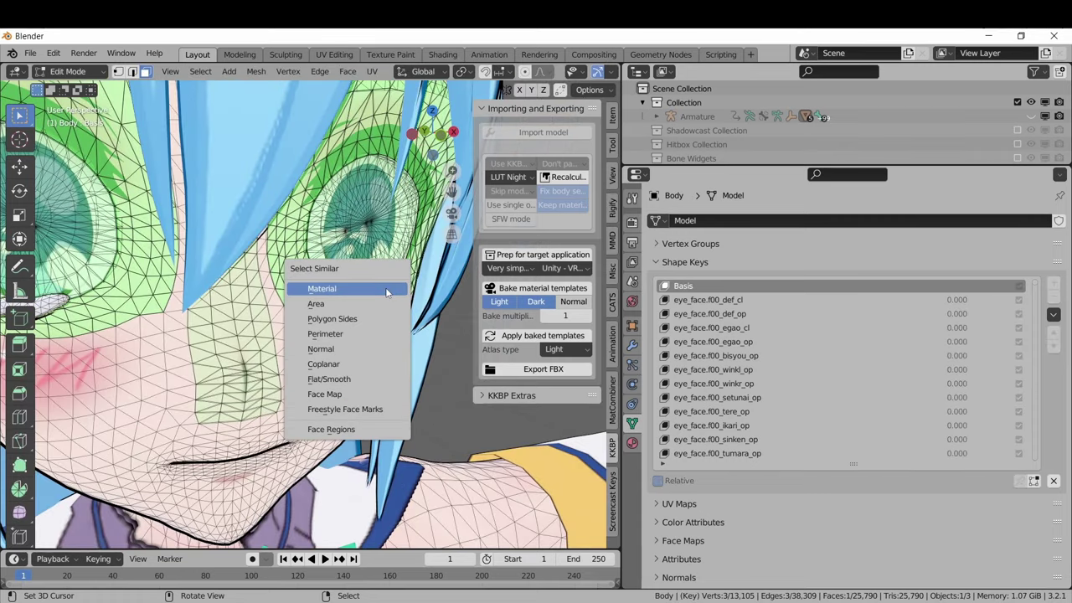
click(381, 286)
key(x)
click(386, 289)
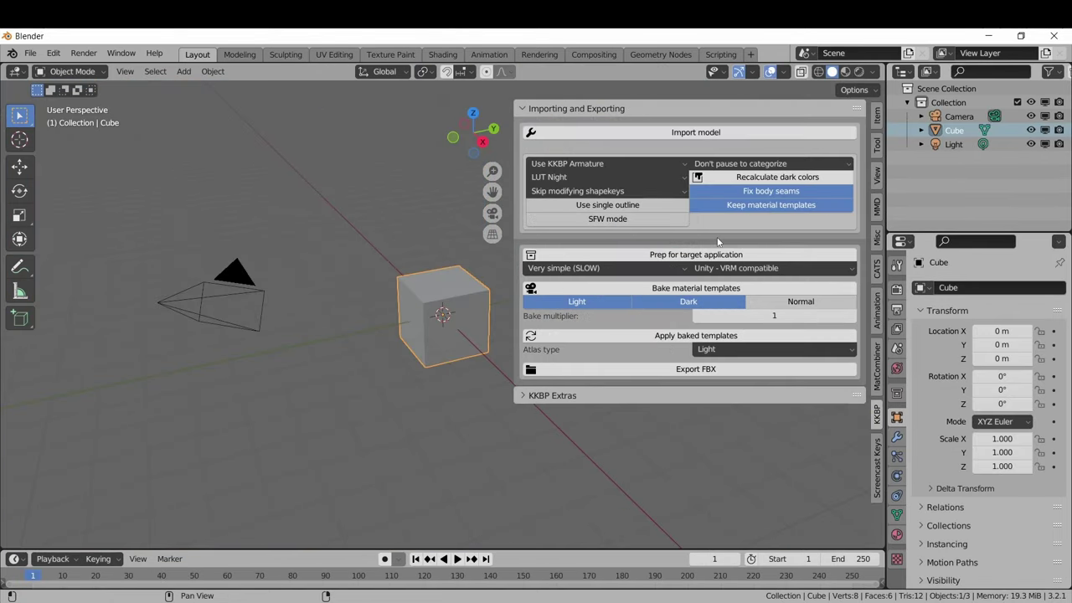